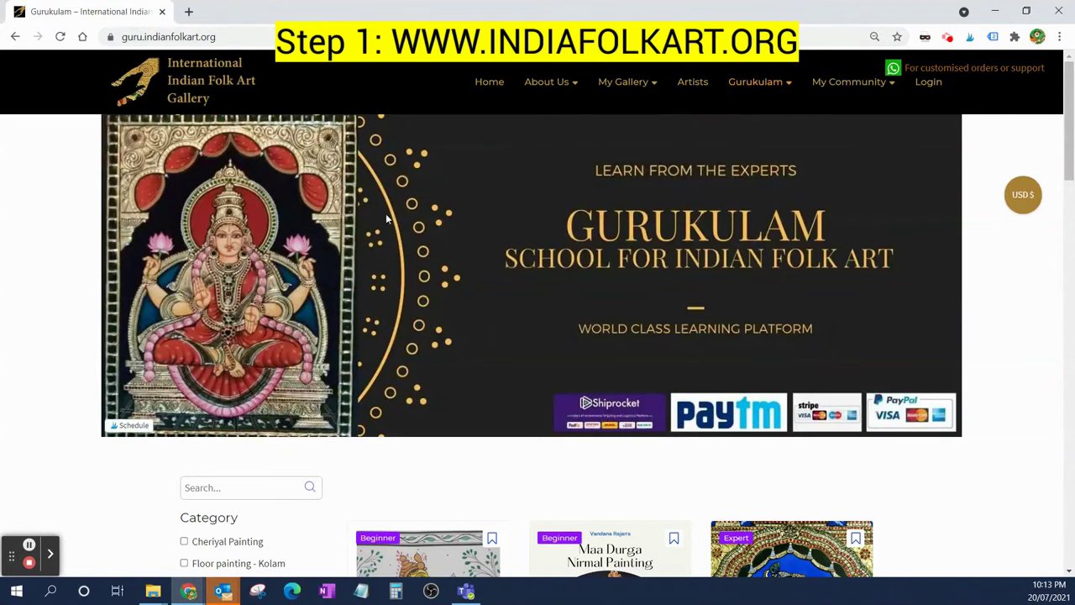
- Open the Online Courses catalog from the Gurukulam header menu
{"action": "mouse_move", "coordinate": [754, 81]}
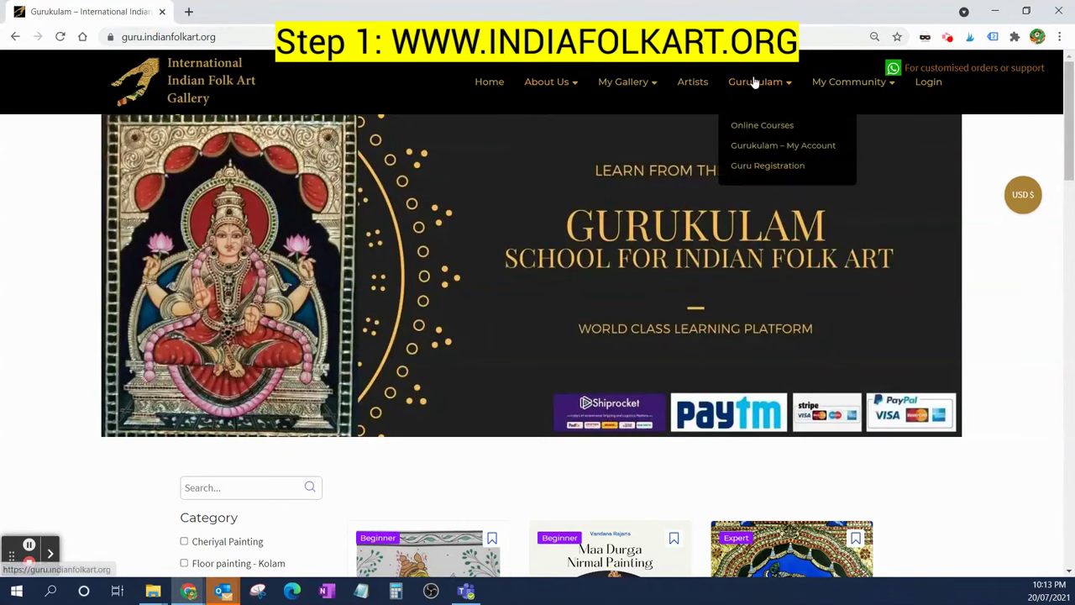
{"action": "left_click", "coordinate": [763, 126]}
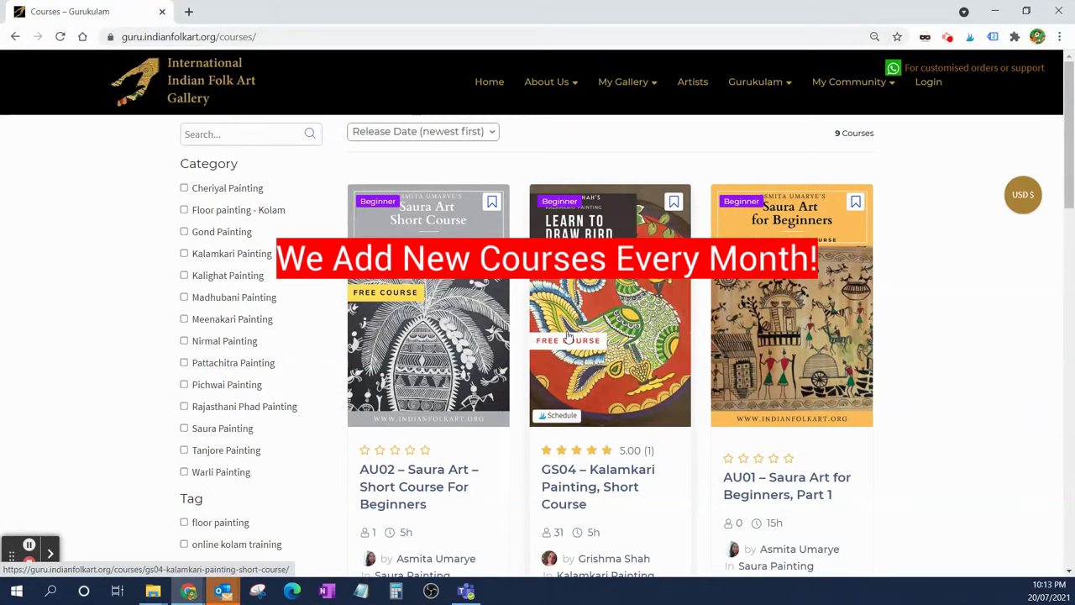
- Scroll through the nine course cards, including Saura, Kalamkari, Gond and Pichwai
{"action": "scroll", "coordinate": [568, 336], "scroll_direction": "down", "scroll_amount": 3}
{"action": "scroll", "coordinate": [568, 336], "scroll_direction": "down", "scroll_amount": 1}
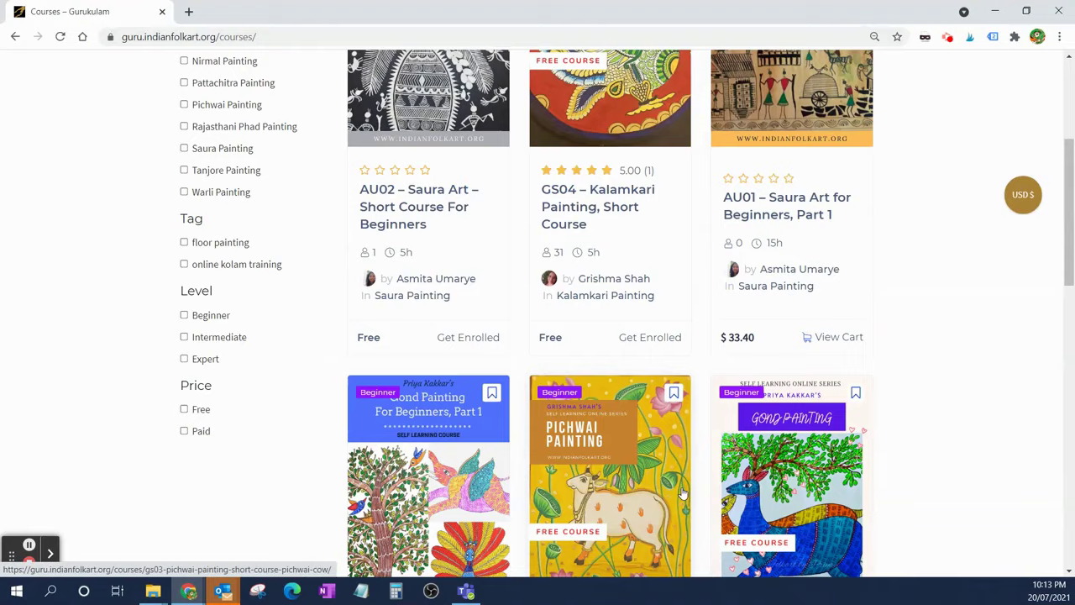
{"action": "scroll", "coordinate": [664, 367], "scroll_direction": "up", "scroll_amount": 4}
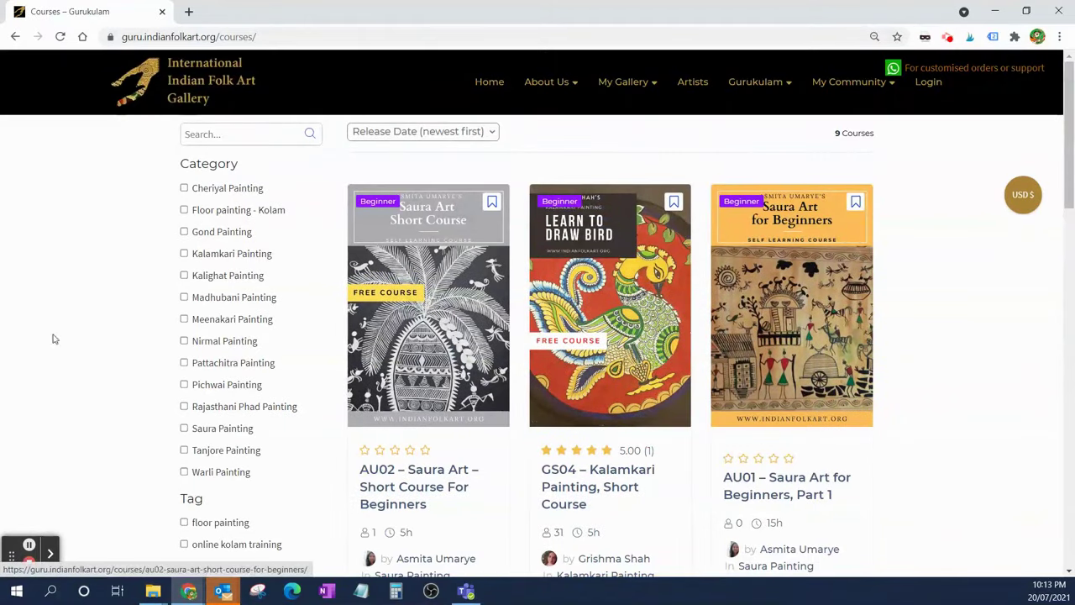
{"action": "scroll", "coordinate": [618, 389], "scroll_direction": "down", "scroll_amount": 4}
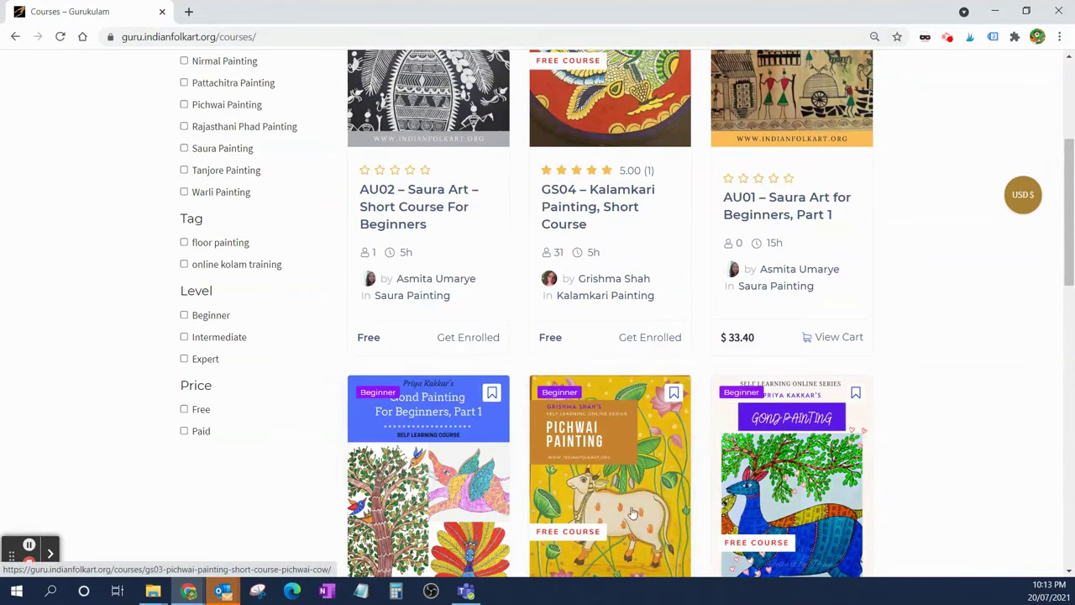
{"action": "scroll", "coordinate": [543, 424], "scroll_direction": "up", "scroll_amount": 1}
{"action": "scroll", "coordinate": [543, 424], "scroll_direction": "up", "scroll_amount": 2}
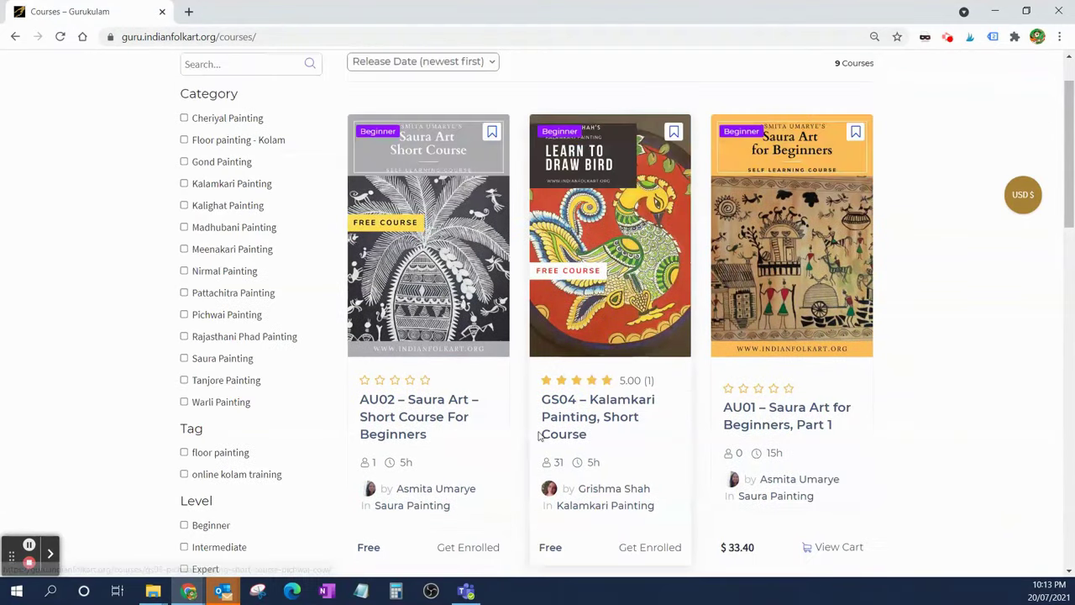
- Open the GS04 – Kalamkari Painting, Short Course page and read down its description
{"action": "left_click", "coordinate": [598, 243]}
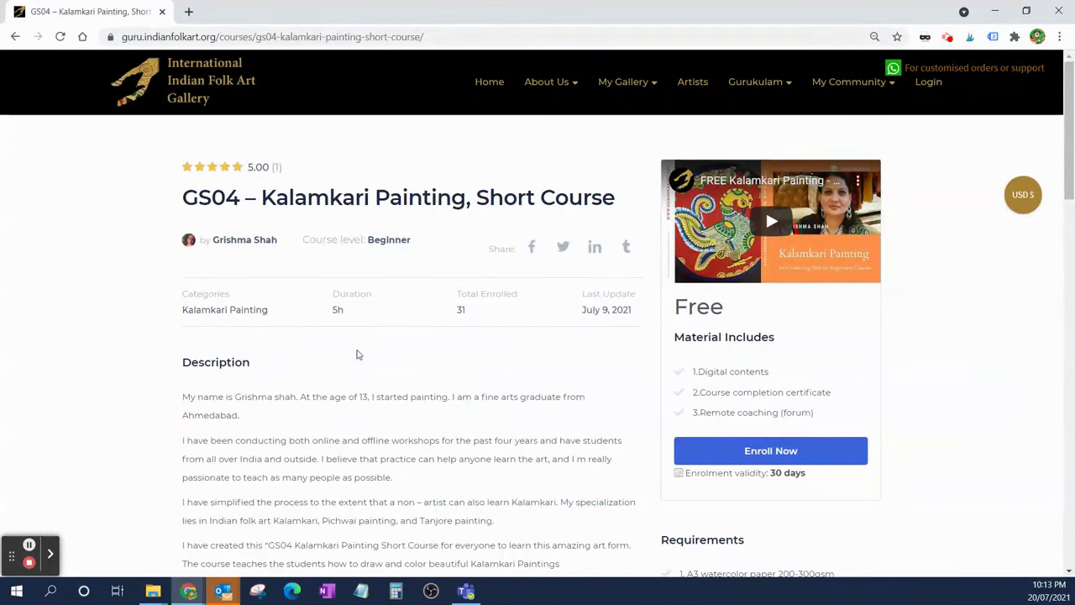
{"action": "scroll", "coordinate": [352, 370], "scroll_direction": "down", "scroll_amount": 2}
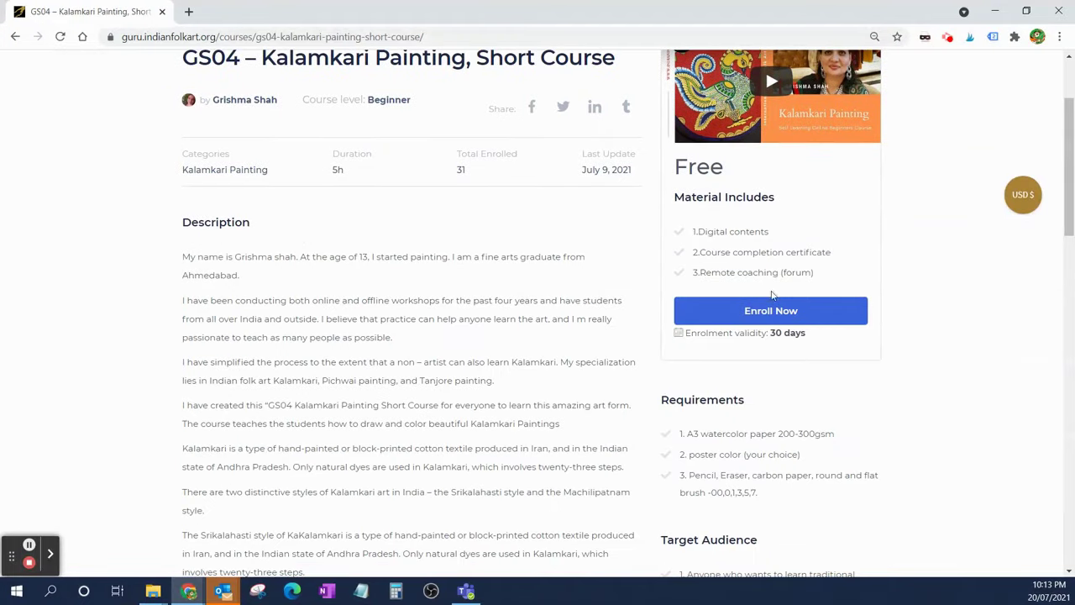
{"action": "scroll", "coordinate": [286, 399], "scroll_direction": "down", "scroll_amount": 4}
{"action": "scroll", "coordinate": [277, 395], "scroll_direction": "down", "scroll_amount": 3}
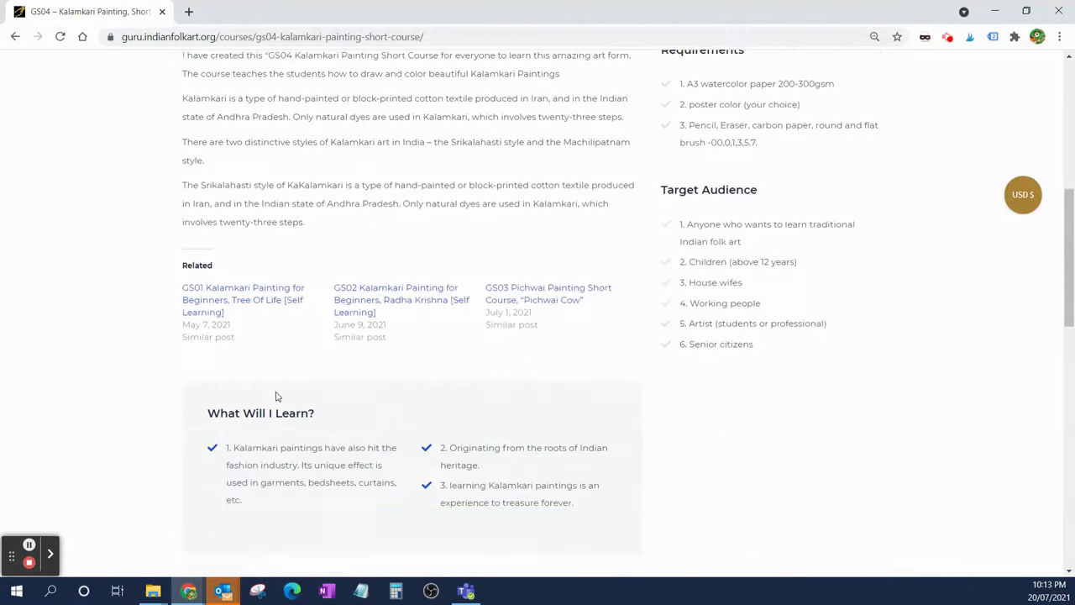
{"action": "scroll", "coordinate": [265, 446], "scroll_direction": "down", "scroll_amount": 2}
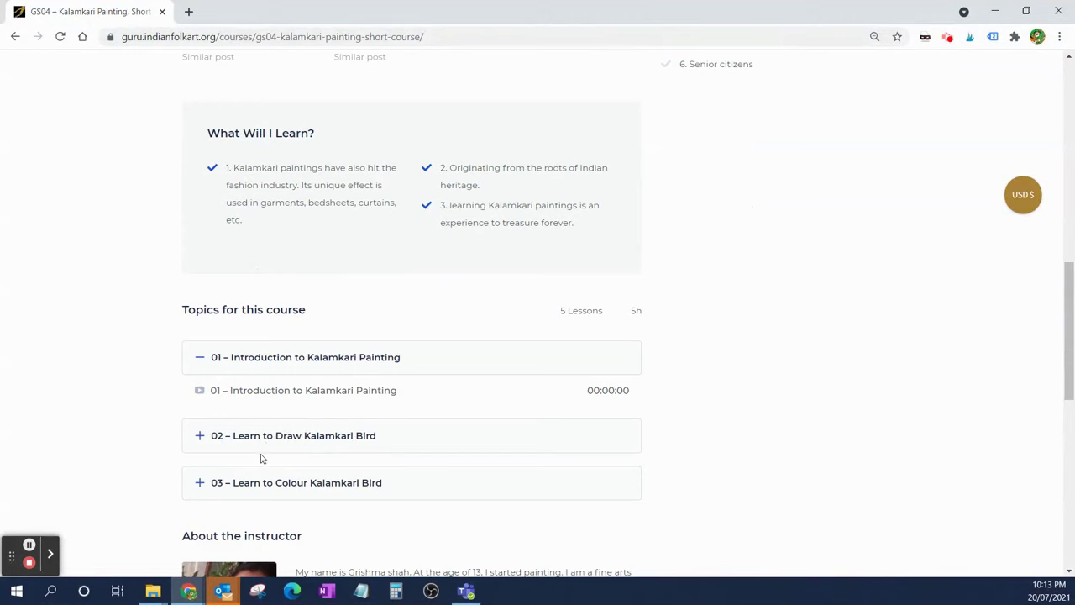
- Expand lesson topics 03 and 02 to see their lessons, then return to the top
{"action": "left_click", "coordinate": [196, 485]}
{"action": "left_click", "coordinate": [199, 437]}
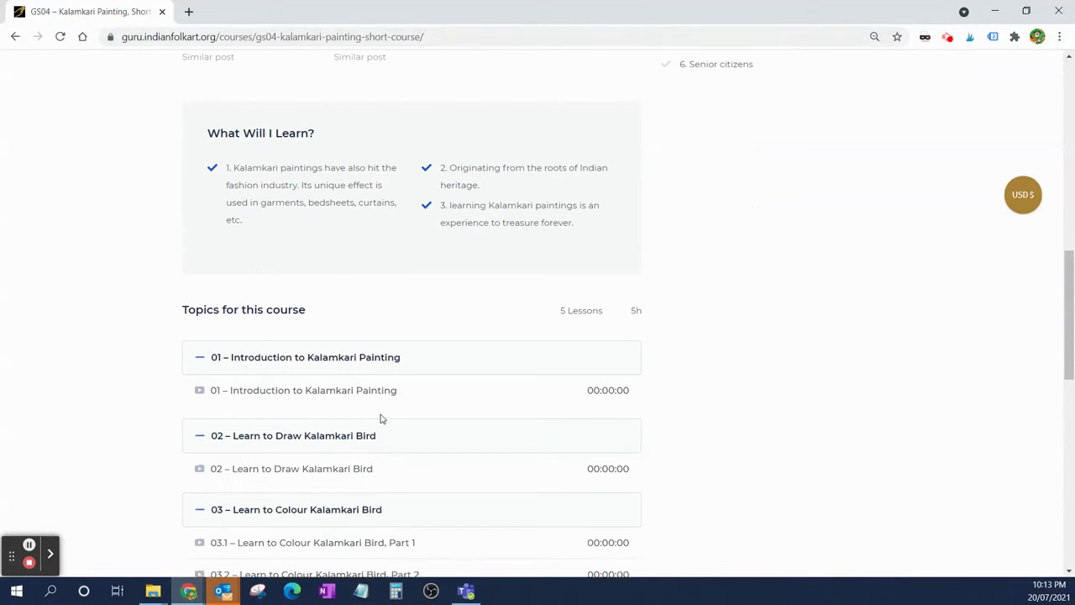
{"action": "scroll", "coordinate": [382, 424], "scroll_direction": "up", "scroll_amount": 8}
{"action": "scroll", "coordinate": [390, 436], "scroll_direction": "up", "scroll_amount": 3}
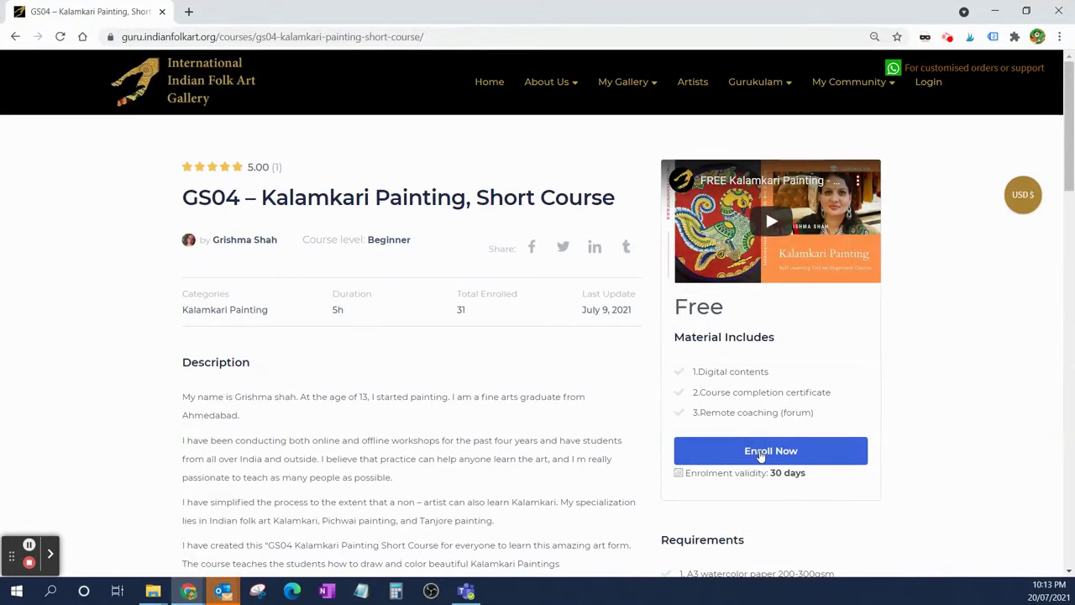
- Start enrolling in GS04 and choose to create a new account from the Login popup
{"action": "left_click", "coordinate": [761, 455]}
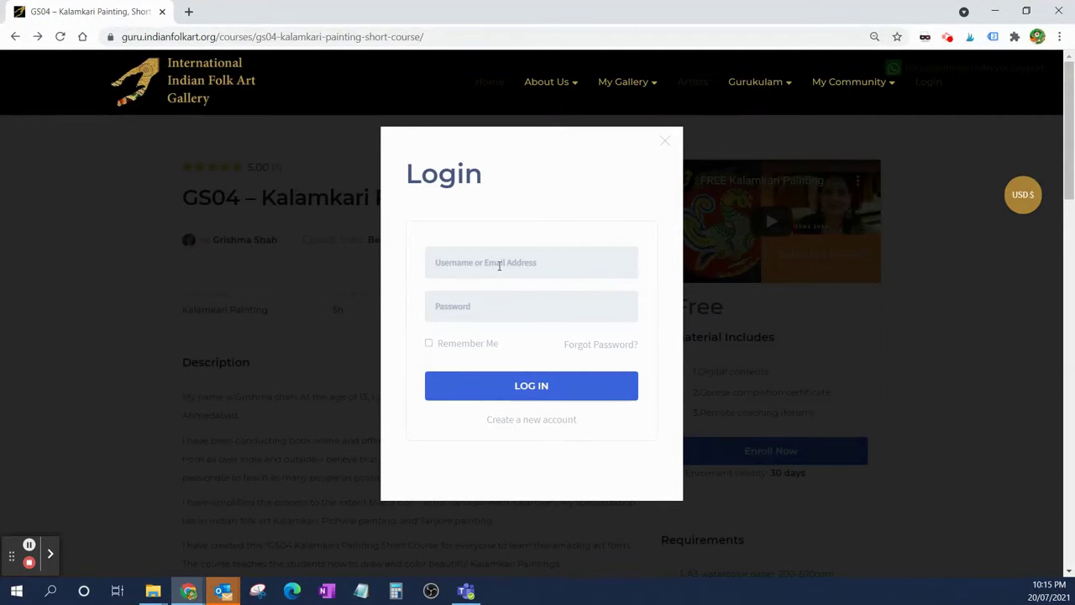
{"action": "left_click", "coordinate": [499, 265]}
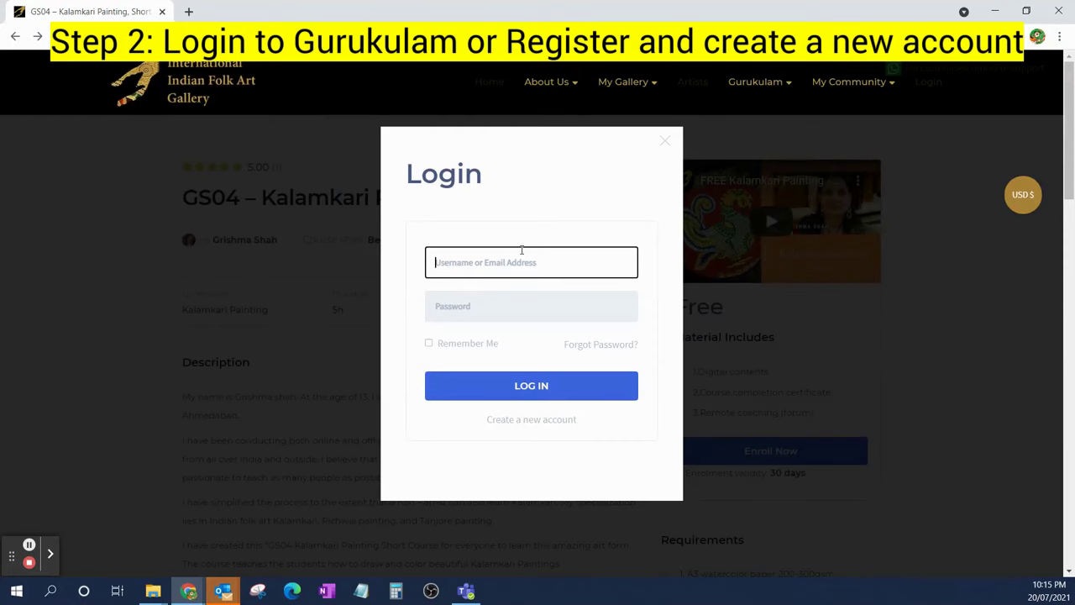
{"action": "left_click", "coordinate": [517, 423]}
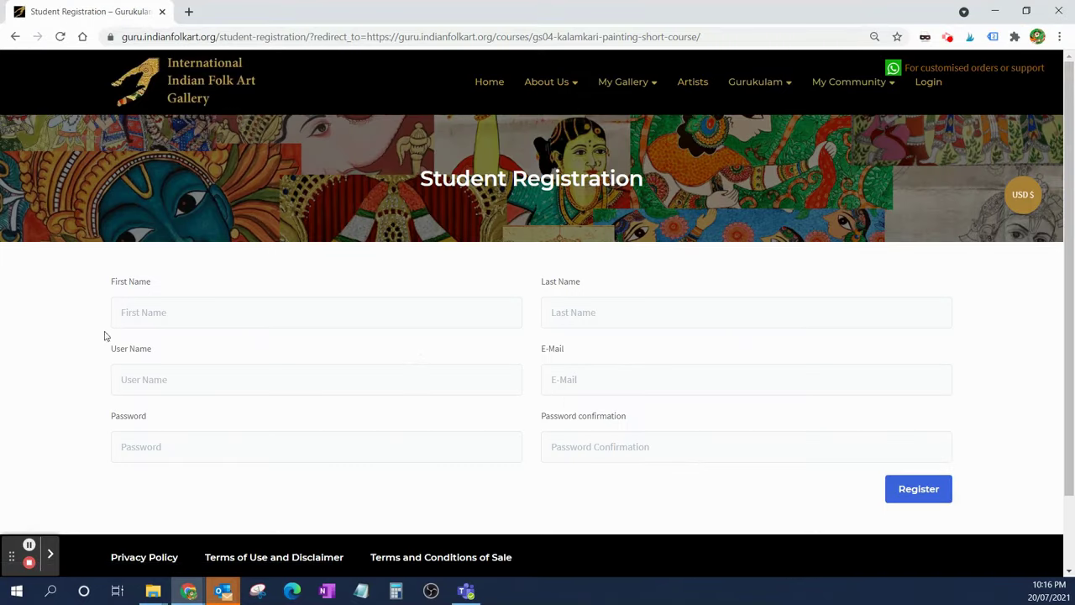
- Fill in the registration form, using the e-mail address as the user name, and register
{"action": "left_click", "coordinate": [202, 321]}
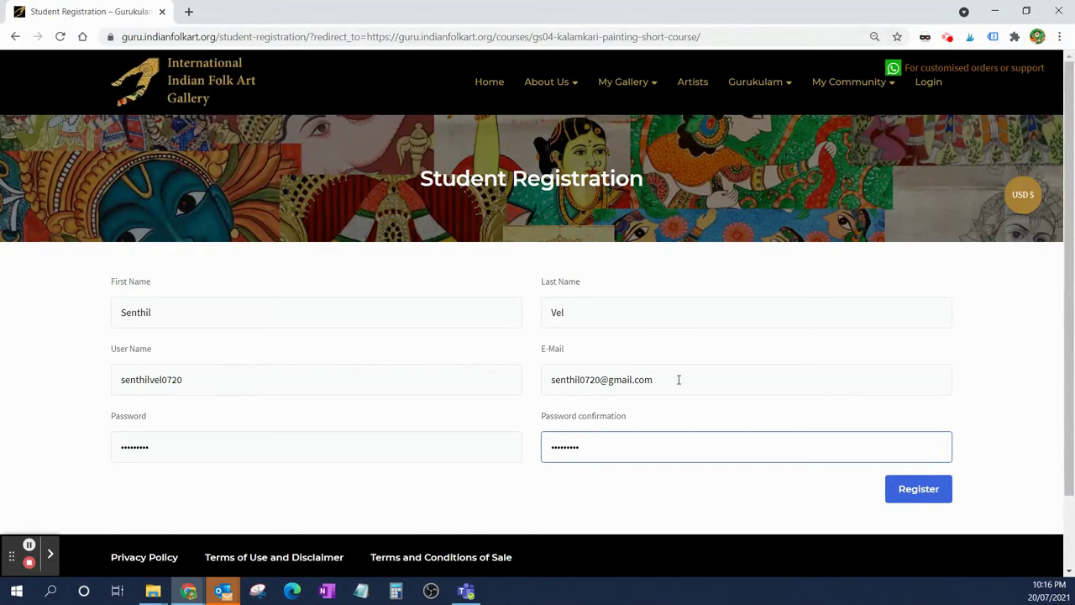
{"action": "left_click_drag", "start_coordinate": [679, 380], "coordinate": [537, 379]}
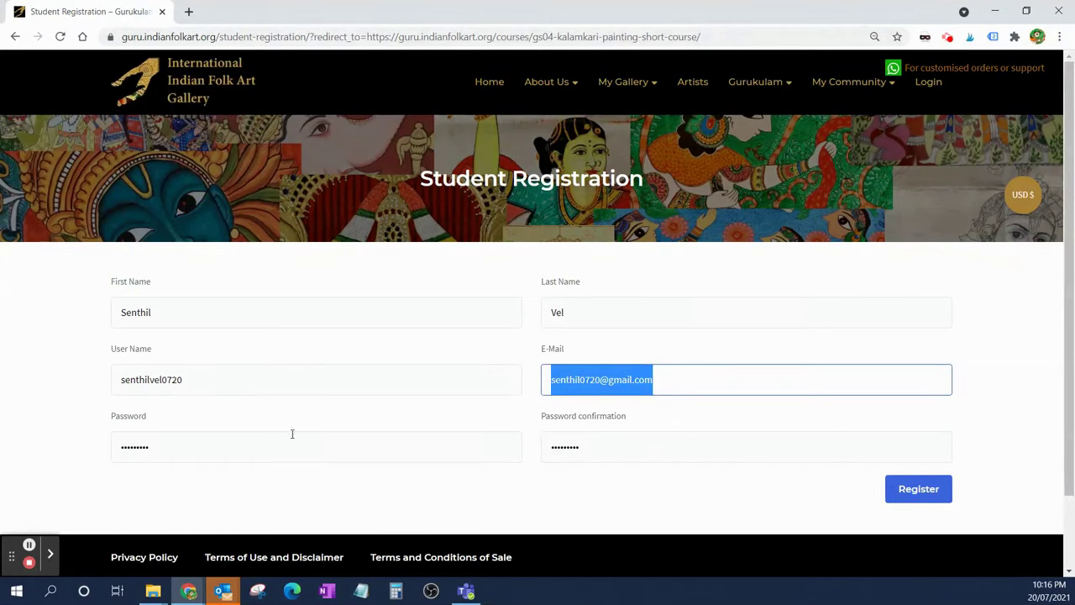
{"action": "left_click_drag", "start_coordinate": [221, 378], "coordinate": [38, 377]}
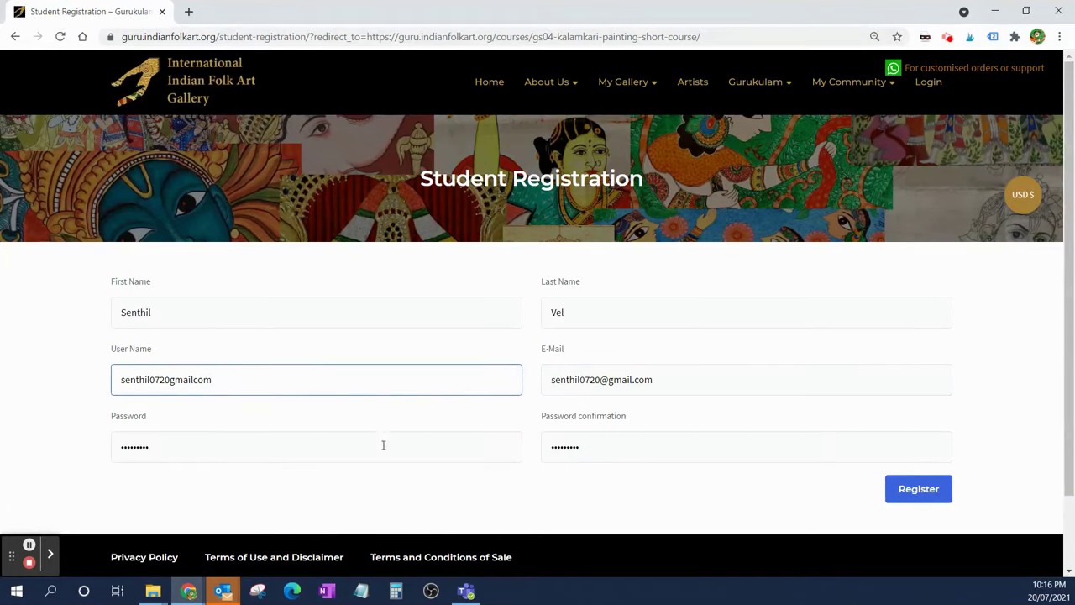
{"action": "left_click", "coordinate": [936, 490]}
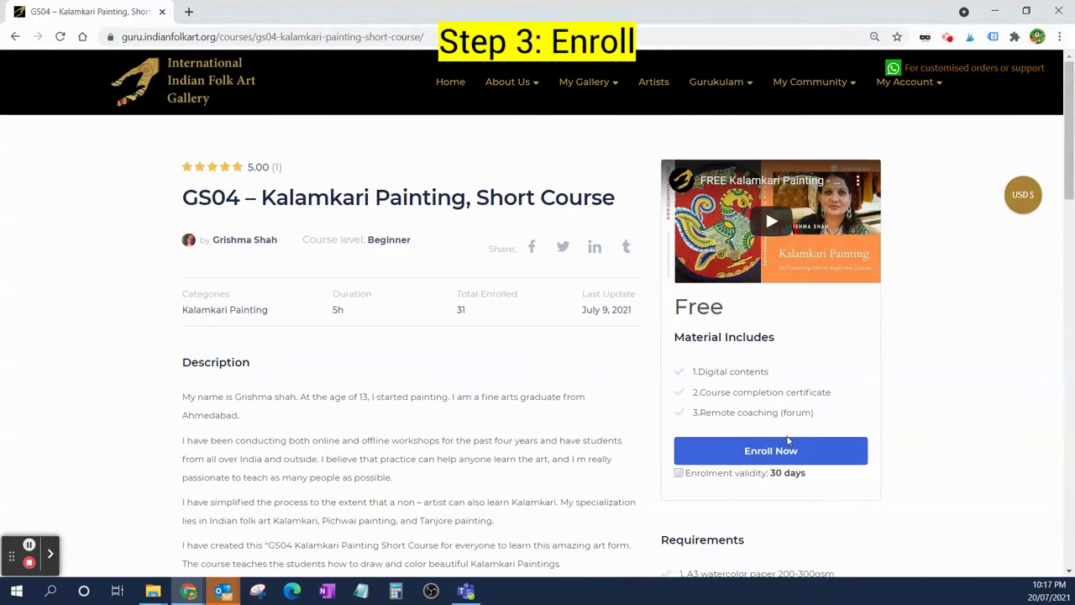
- Enroll in GS04 and start lesson 01 – Introduction to Kalamkari Painting
{"action": "left_click", "coordinate": [759, 460]}
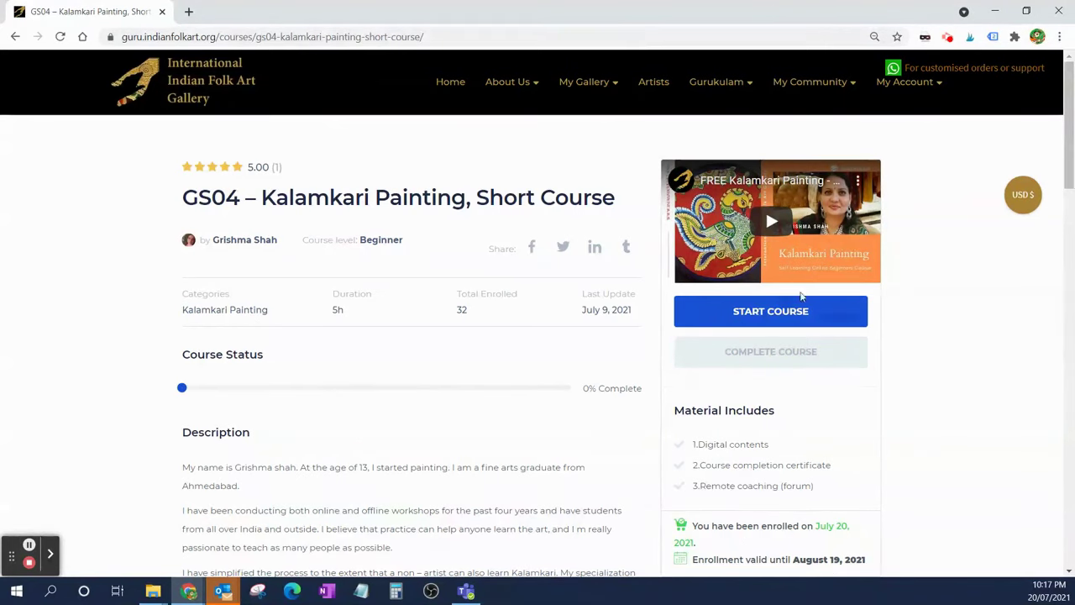
{"action": "scroll", "coordinate": [311, 380], "scroll_direction": "down", "scroll_amount": 3}
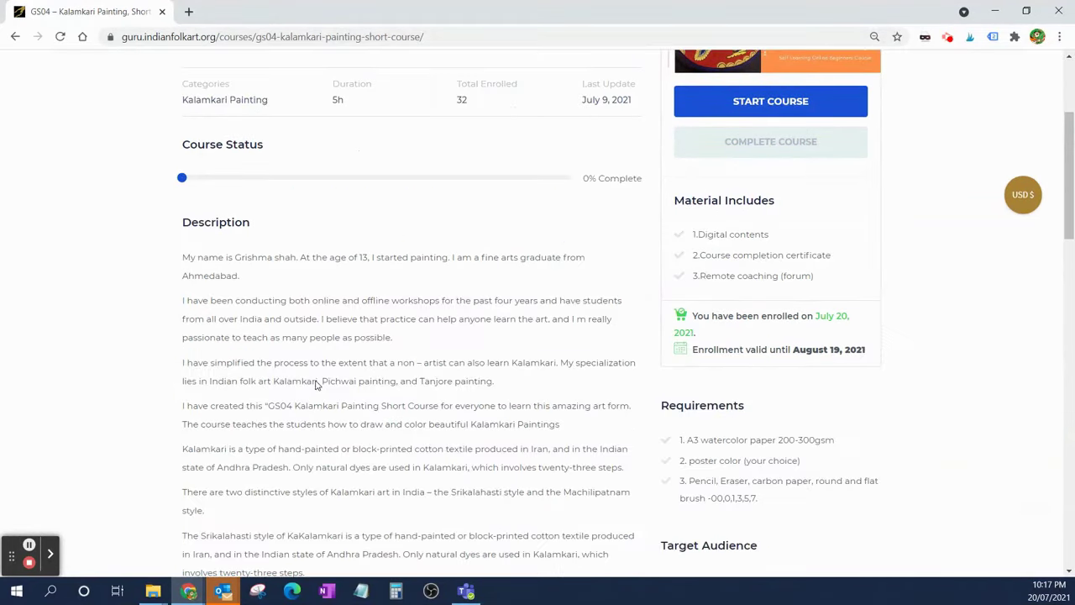
{"action": "scroll", "coordinate": [318, 384], "scroll_direction": "up", "scroll_amount": 3}
{"action": "left_click", "coordinate": [780, 323]}
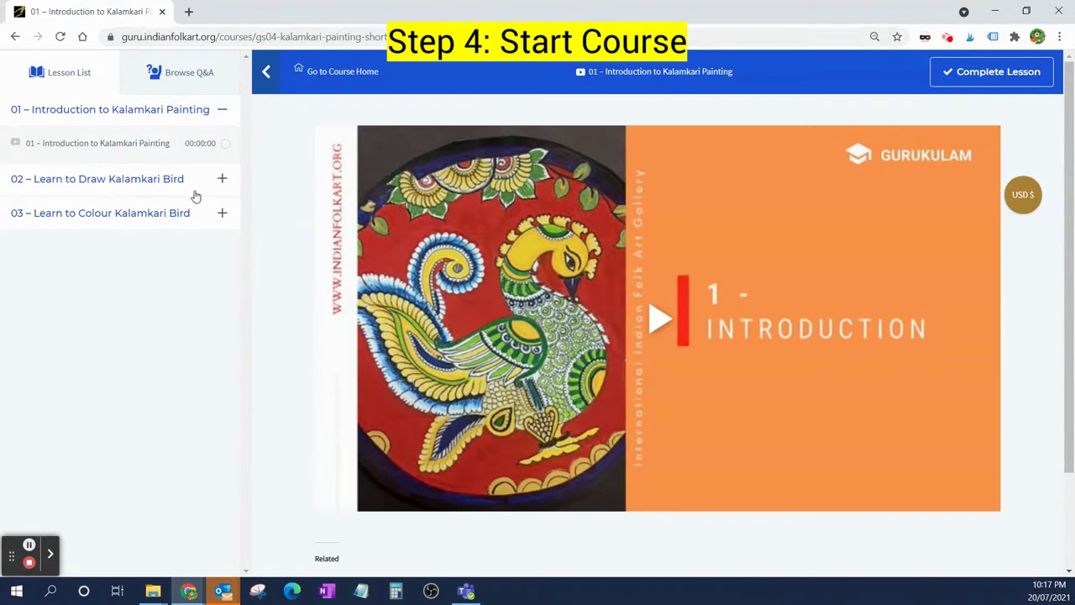
- Expand lesson sections 02 and 03, then play and pause the introduction video
{"action": "left_click", "coordinate": [222, 181]}
{"action": "left_click", "coordinate": [222, 249]}
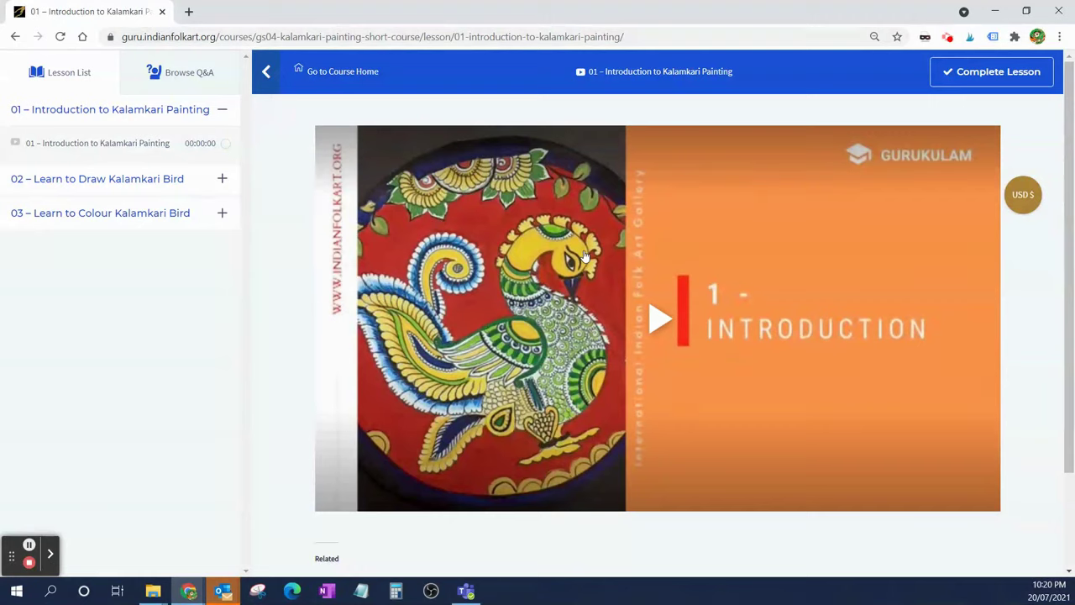
{"action": "left_click", "coordinate": [657, 321]}
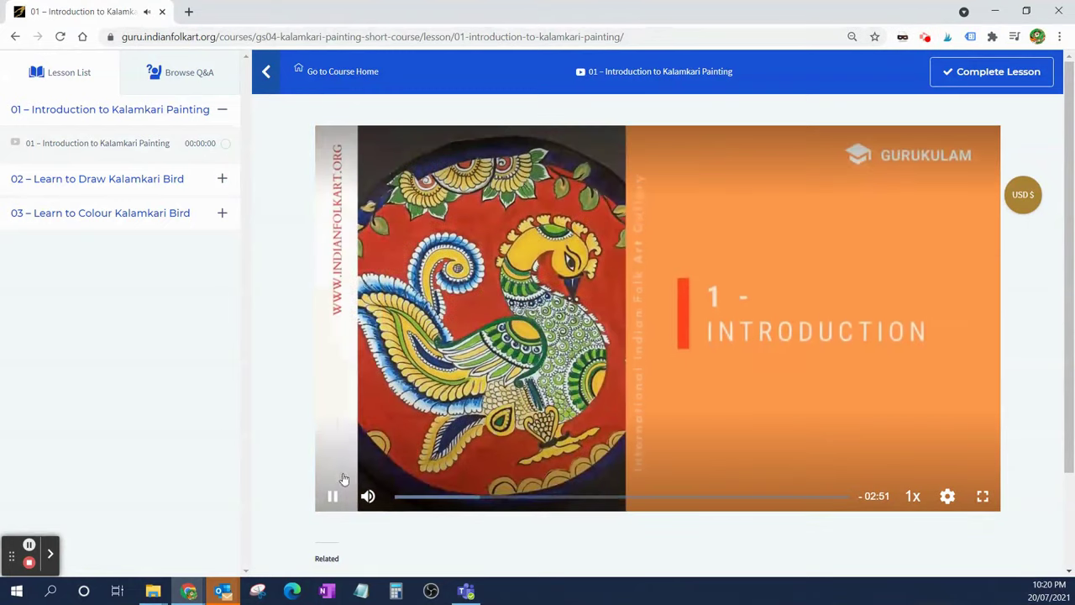
{"action": "left_click", "coordinate": [332, 499]}
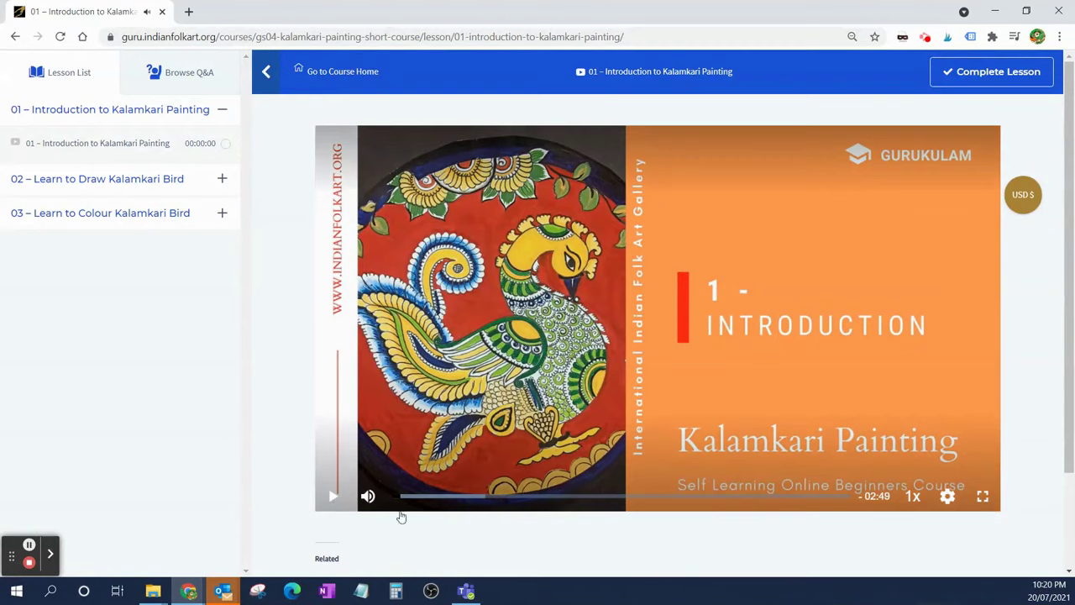
- View the introduction video full screen, exit, and mark lesson 01 complete
{"action": "mouse_move", "coordinate": [914, 494]}
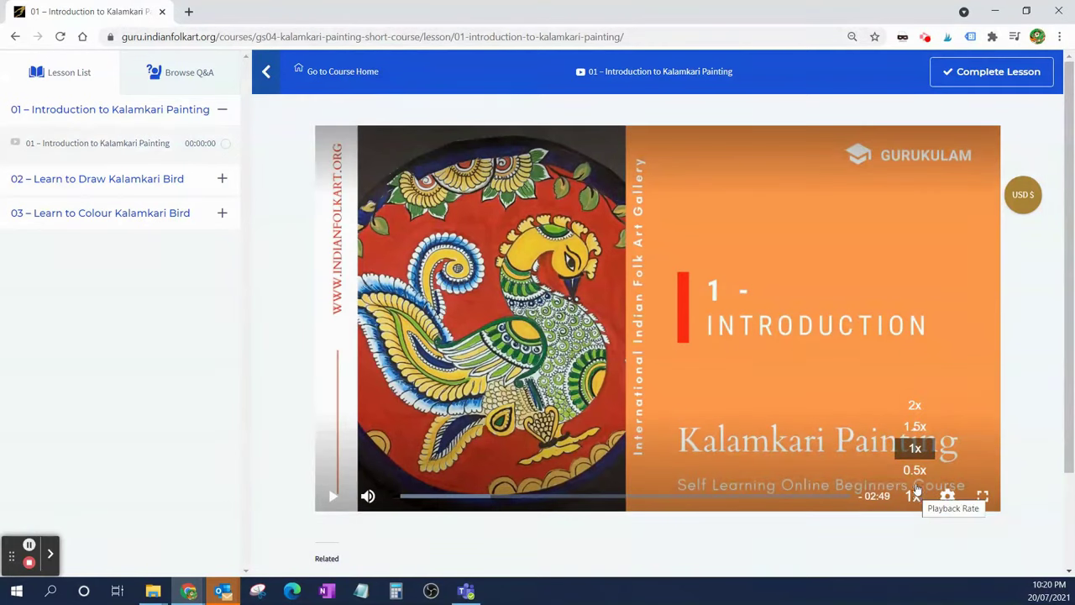
{"action": "mouse_move", "coordinate": [946, 502]}
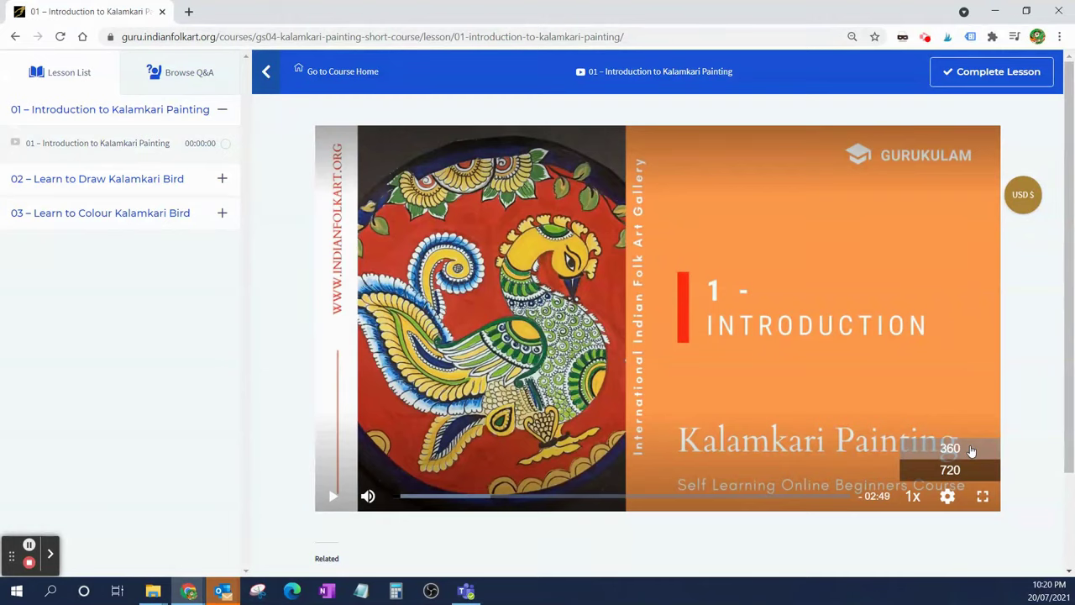
{"action": "left_click", "coordinate": [984, 497]}
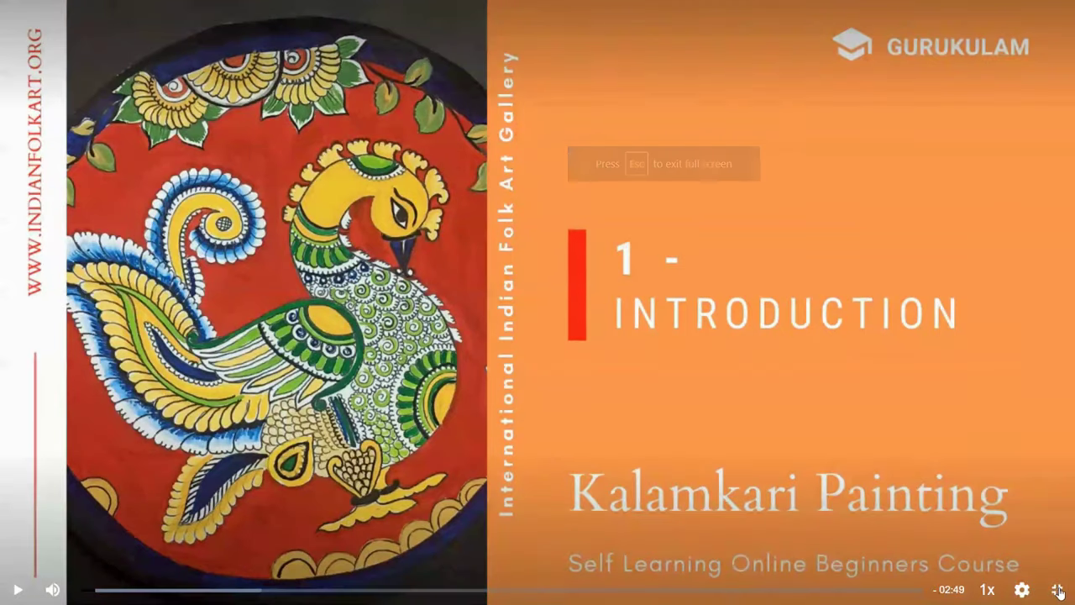
{"action": "left_click", "coordinate": [1055, 589]}
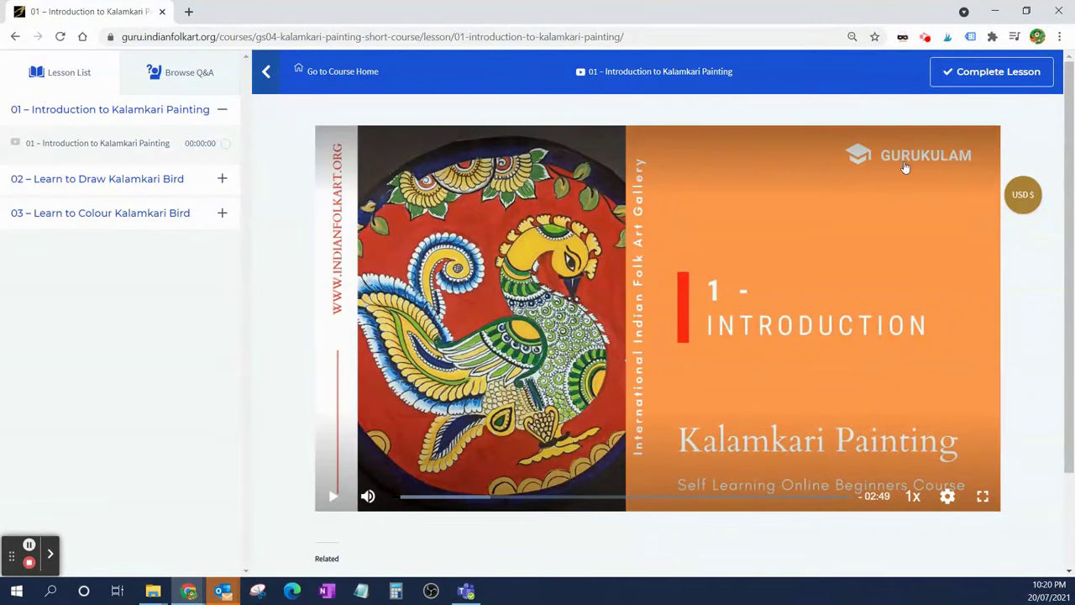
{"action": "left_click", "coordinate": [1012, 74]}
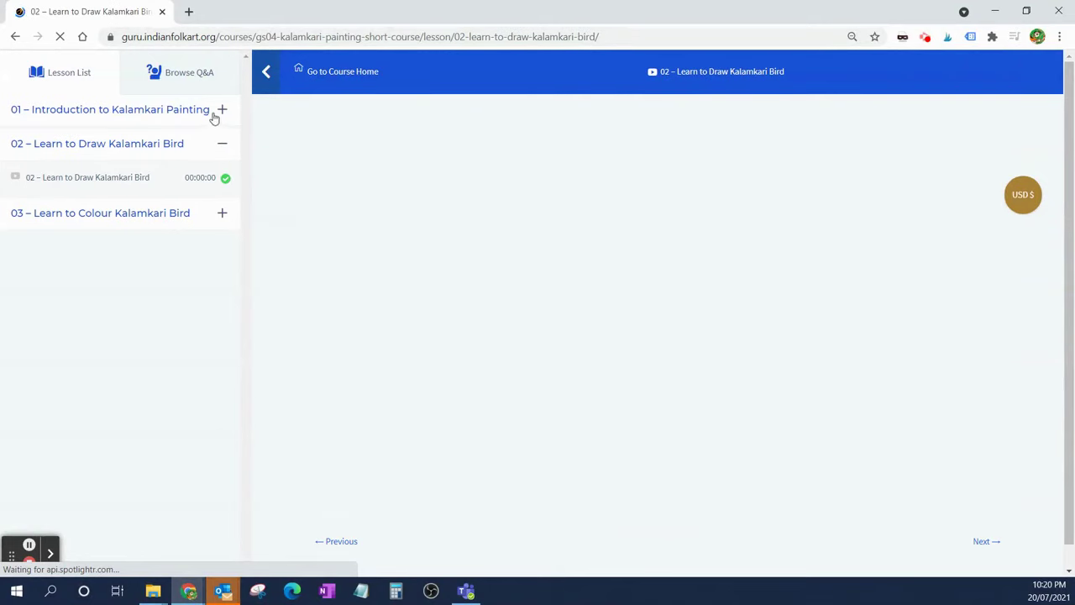
- Expand all three lesson sections and open lesson 03.3 to check its completion
{"action": "left_click", "coordinate": [219, 111]}
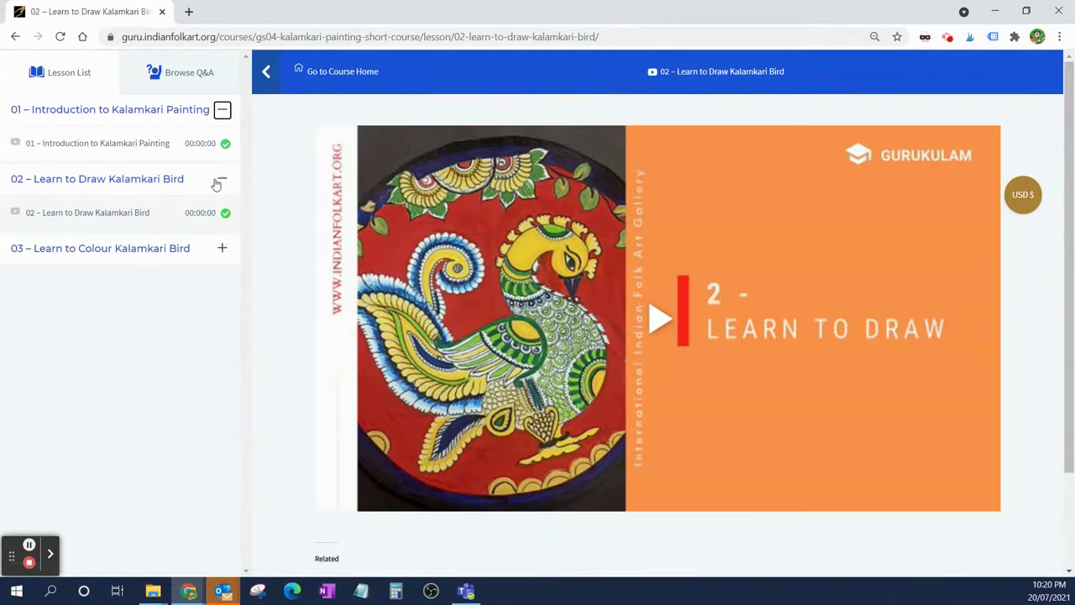
{"action": "left_click", "coordinate": [221, 180]}
{"action": "left_click", "coordinate": [223, 180]}
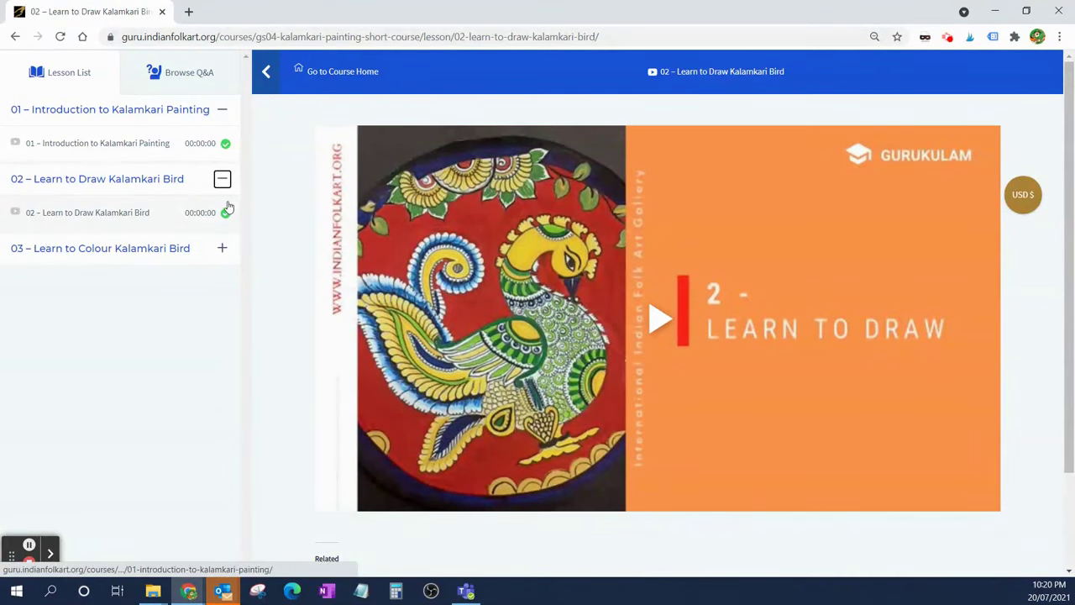
{"action": "left_click", "coordinate": [223, 249]}
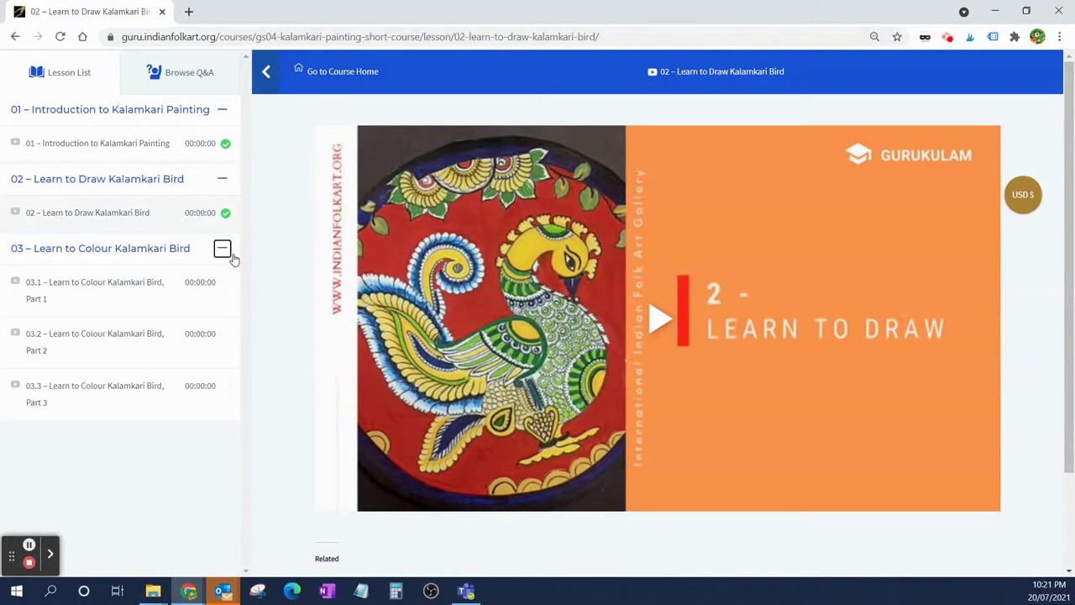
{"action": "left_click", "coordinate": [217, 406]}
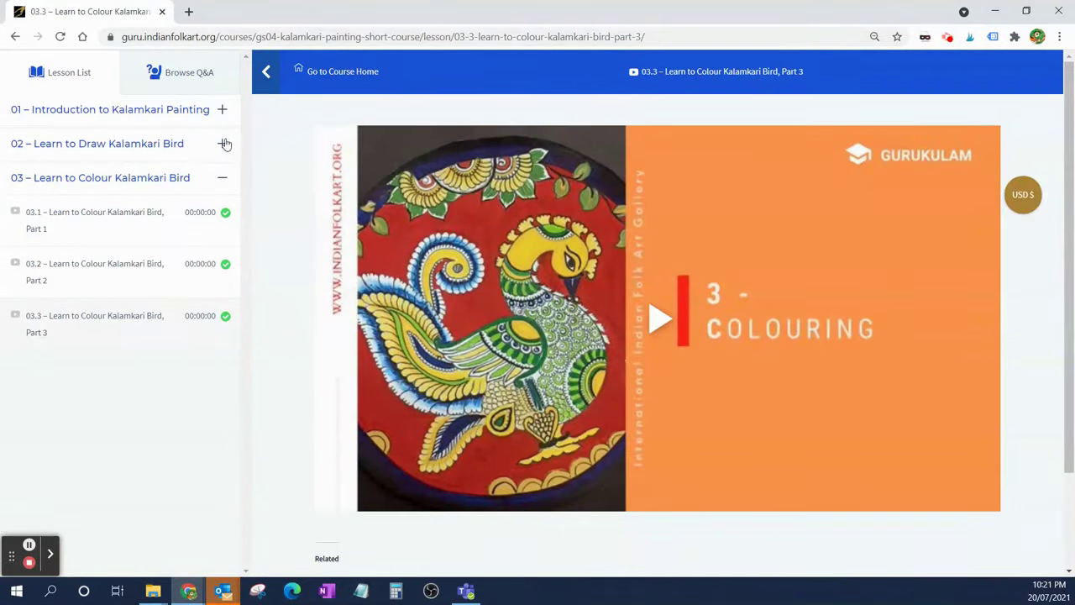
- Recheck sections 01 and 02, then return to the GS04 course home at 100% complete
{"action": "left_click", "coordinate": [226, 118]}
{"action": "left_click", "coordinate": [223, 178]}
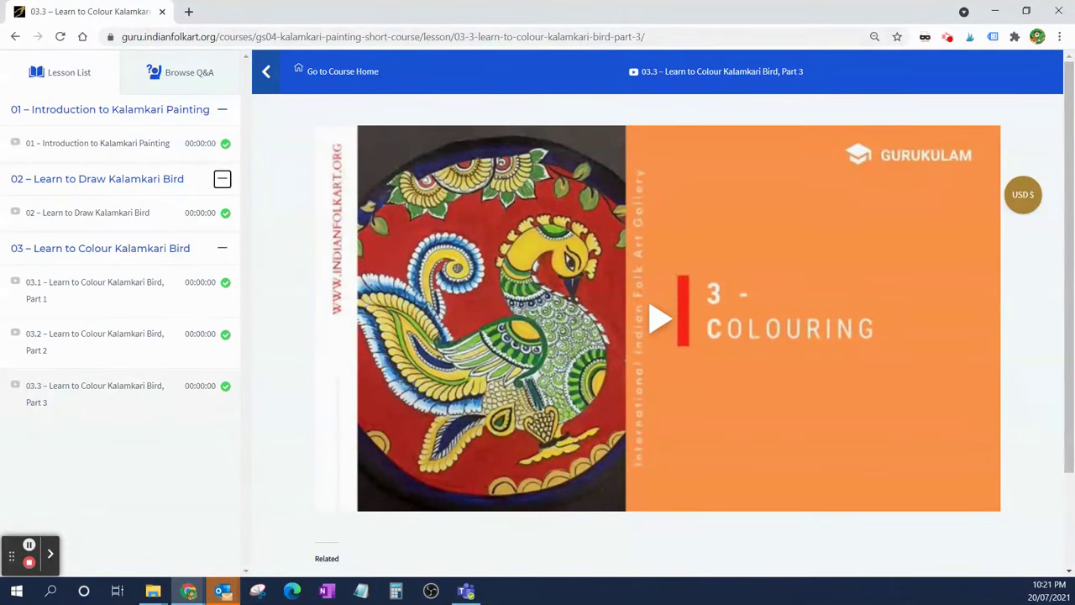
{"action": "left_click", "coordinate": [350, 75]}
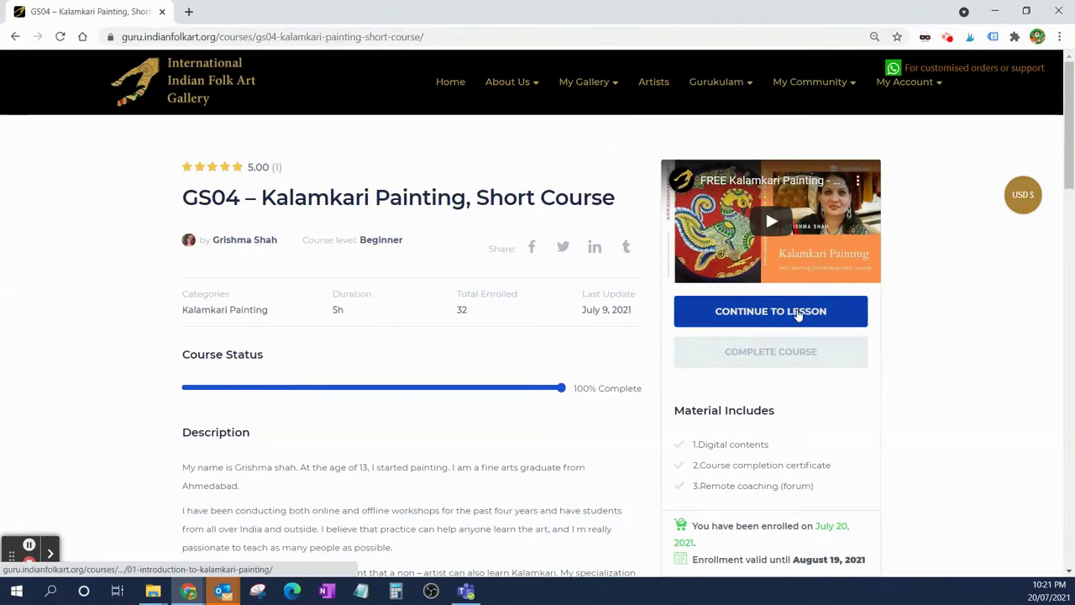
{"action": "left_click", "coordinate": [798, 313]}
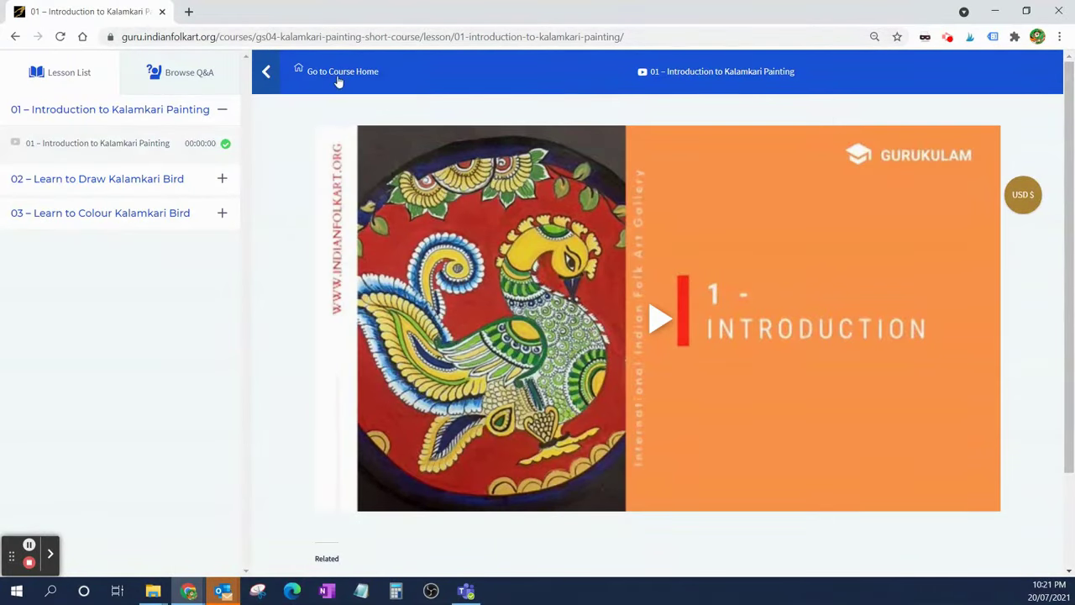
{"action": "left_click", "coordinate": [339, 75]}
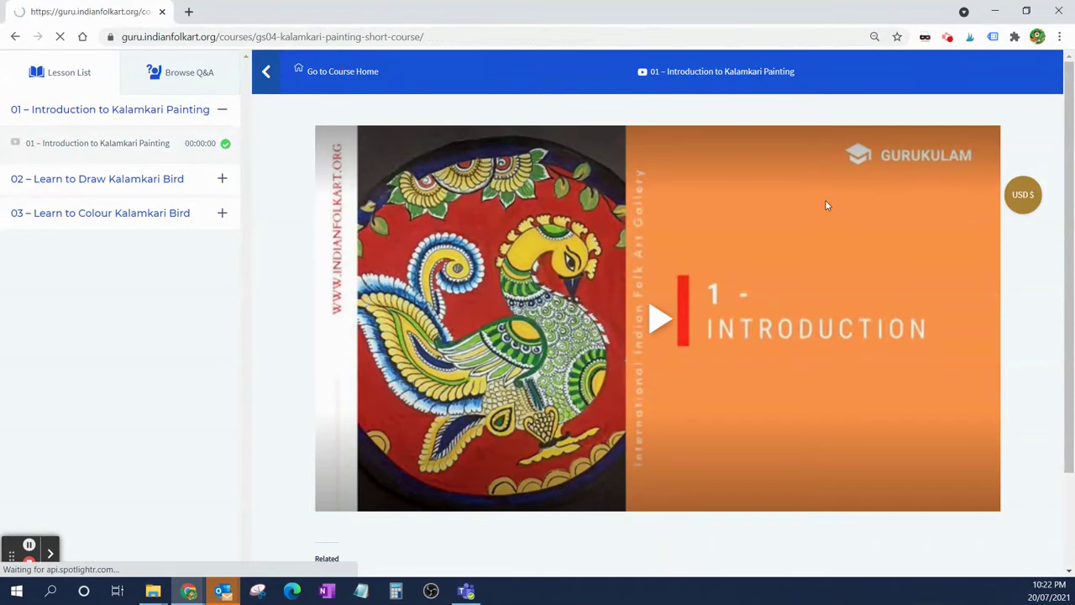
{"action": "scroll", "coordinate": [480, 410], "scroll_direction": "down", "scroll_amount": 1}
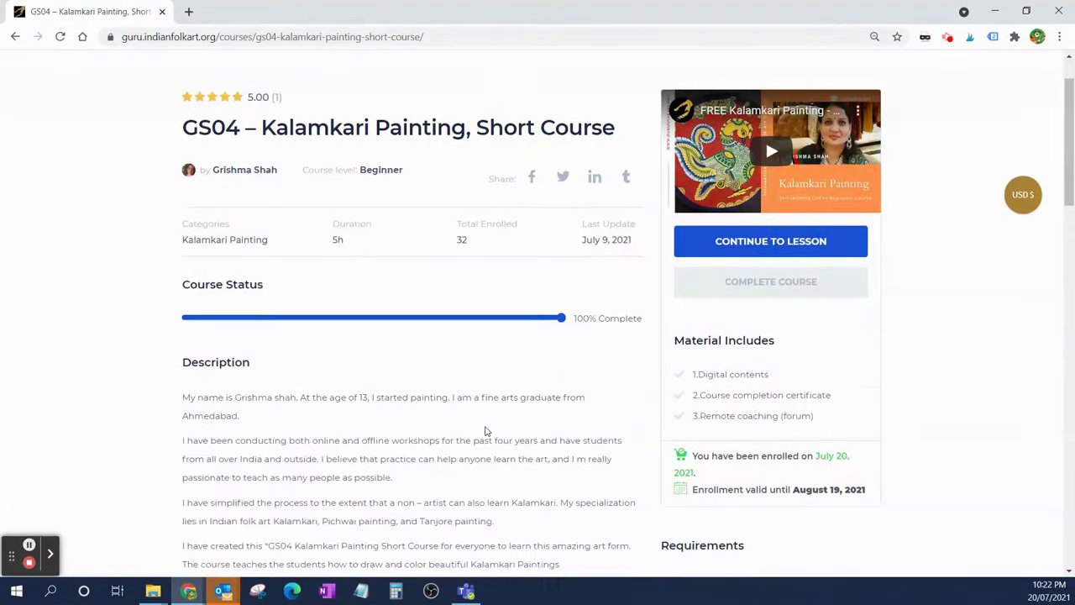
- Mark GS04 as complete and scroll to the Download and View Certificate links
{"action": "left_click", "coordinate": [744, 281]}
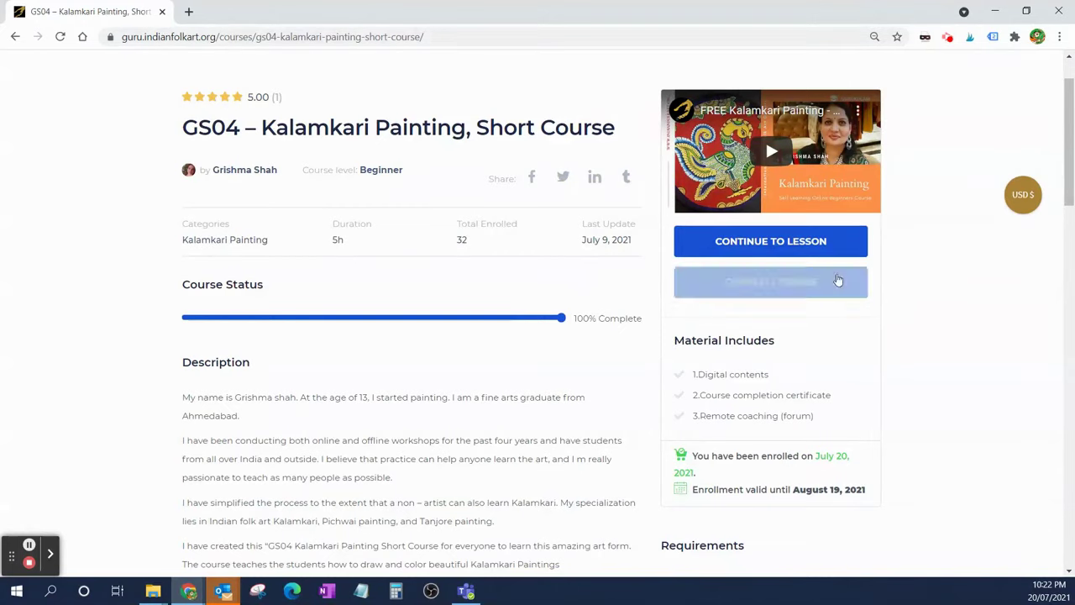
{"action": "left_click", "coordinate": [788, 290]}
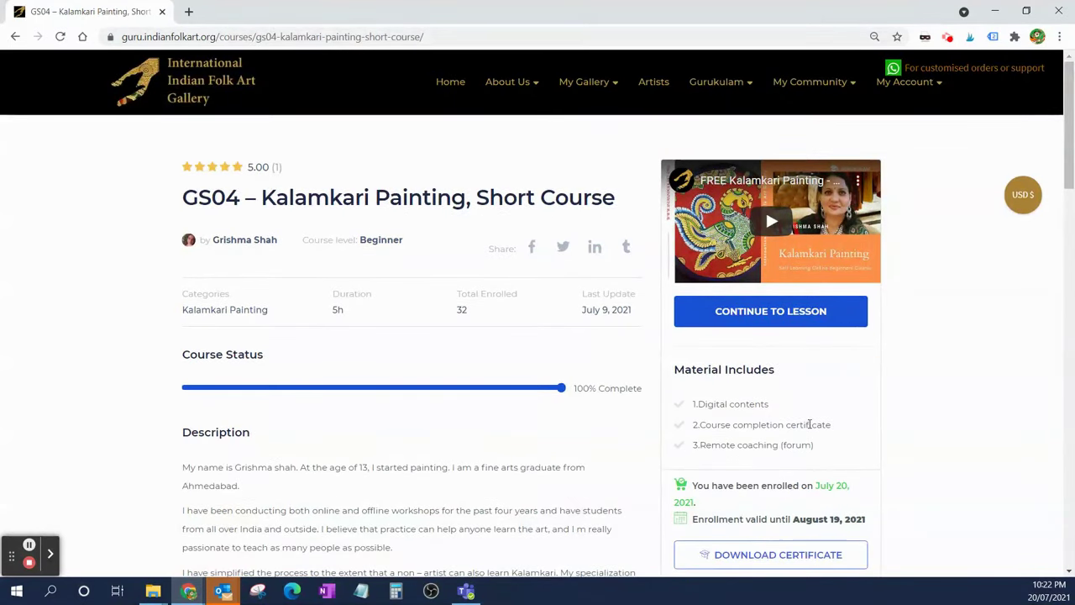
{"action": "scroll", "coordinate": [809, 423], "scroll_direction": "down", "scroll_amount": 3}
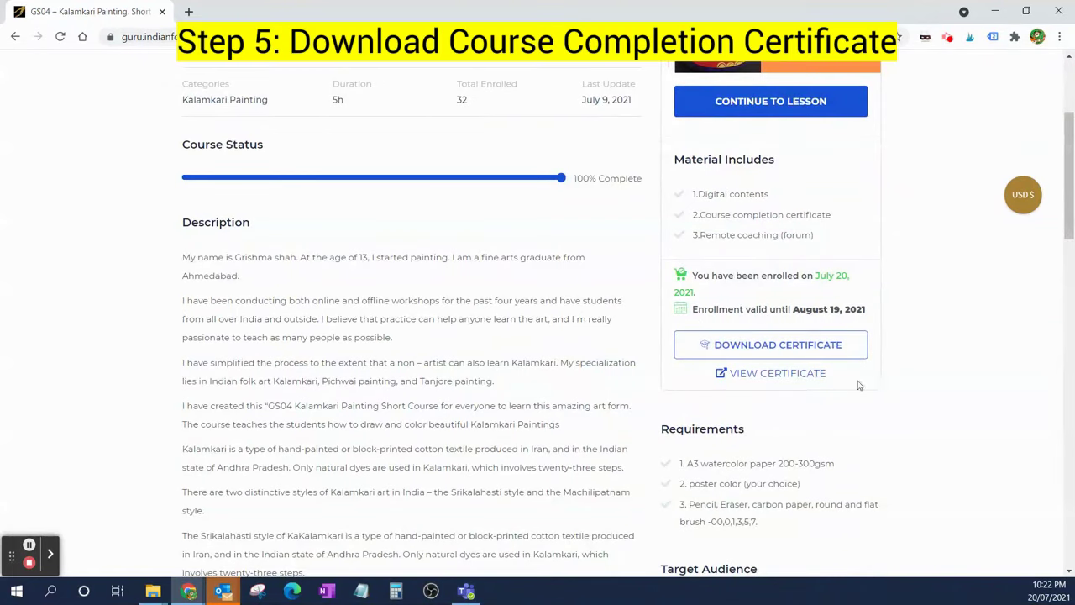
- View the GS04 Kalamkari Certificate of Achievement and scroll through it
{"action": "left_click", "coordinate": [776, 374]}
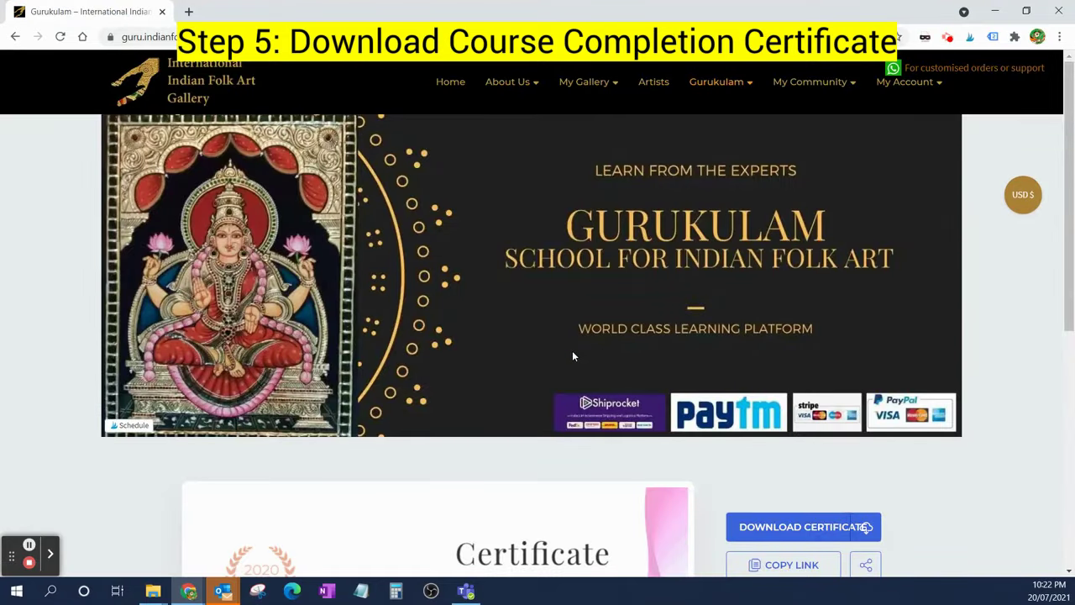
{"action": "scroll", "coordinate": [572, 357], "scroll_direction": "down", "scroll_amount": 4}
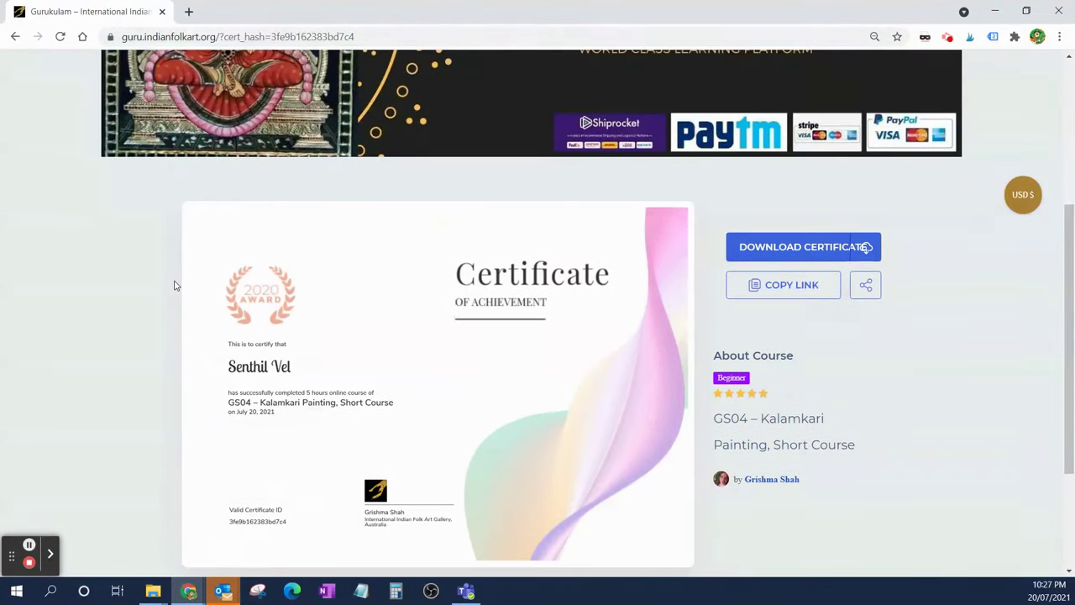
{"action": "scroll", "coordinate": [175, 286], "scroll_direction": "up", "scroll_amount": 1}
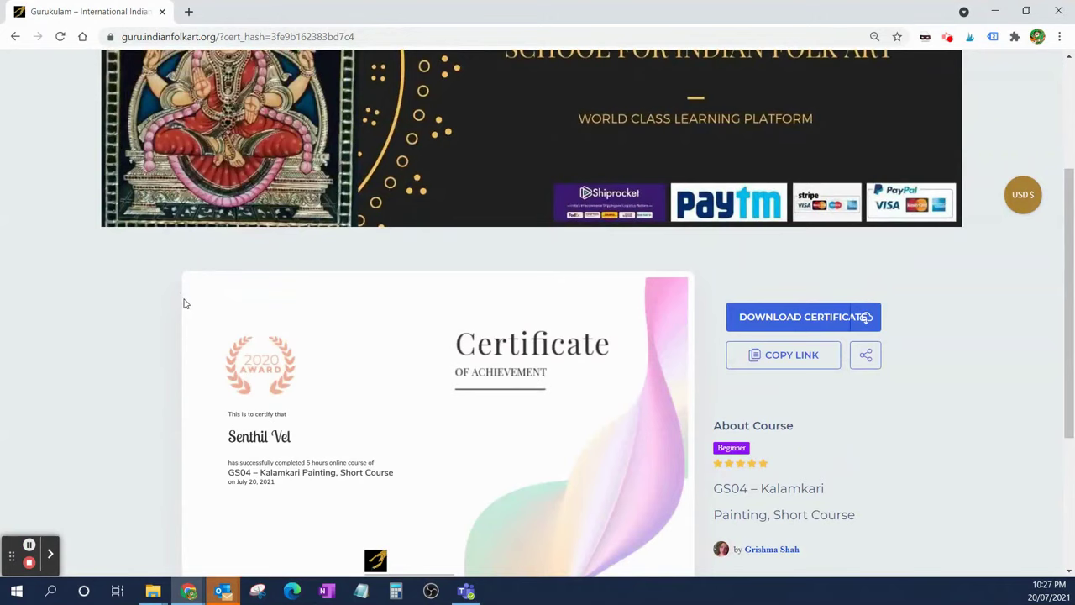
{"action": "scroll", "coordinate": [185, 303], "scroll_direction": "up", "scroll_amount": 3}
{"action": "mouse_move", "coordinate": [697, 89]}
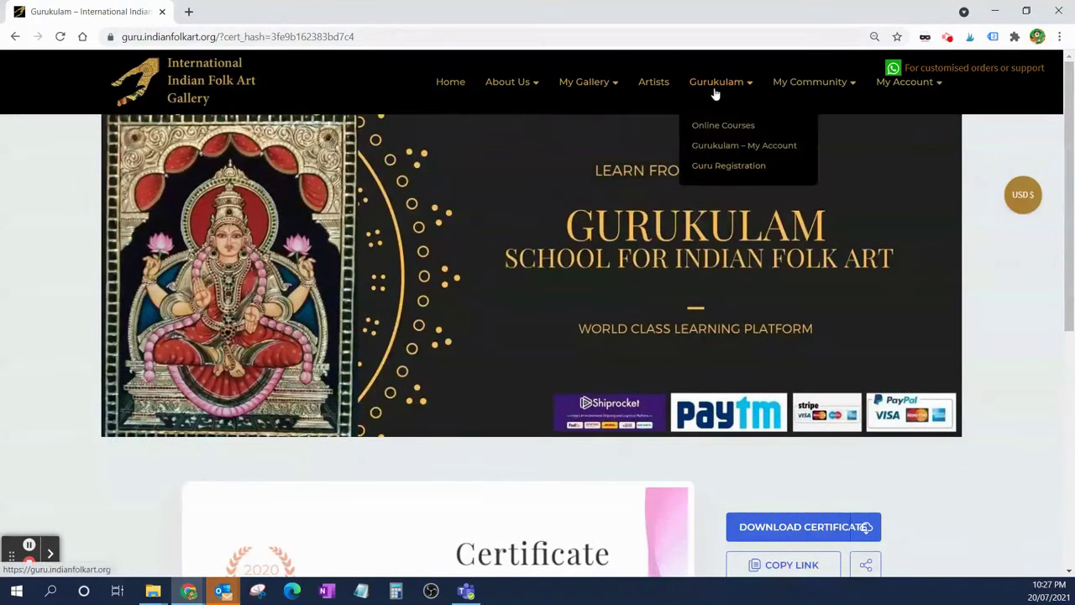
- Start the AU02 Saura Art beginners course at lesson 01, then return to its course home page
{"action": "left_click", "coordinate": [717, 127]}
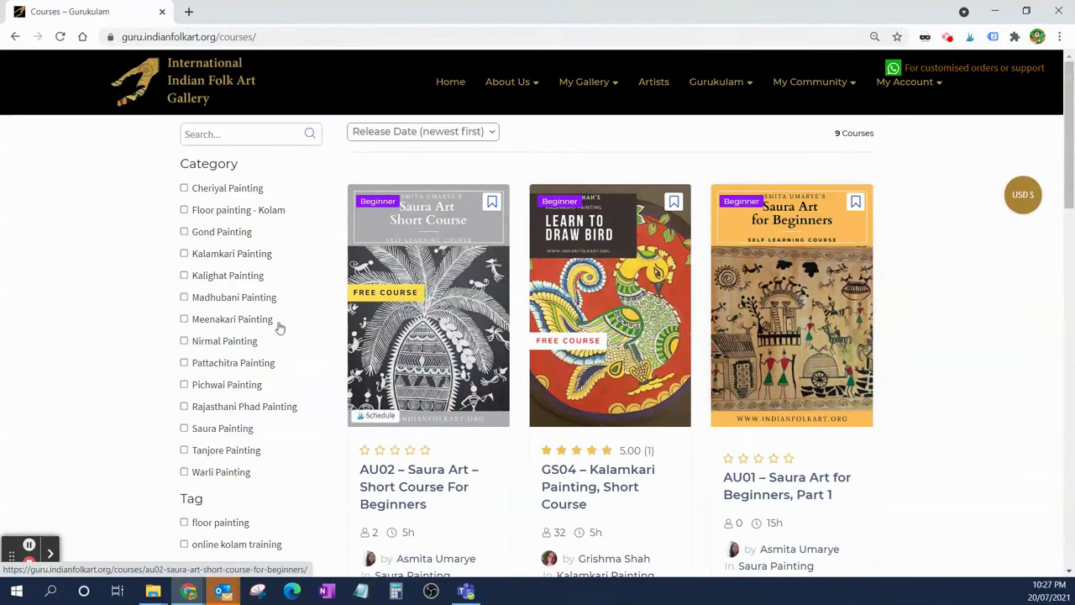
{"action": "left_click", "coordinate": [426, 284]}
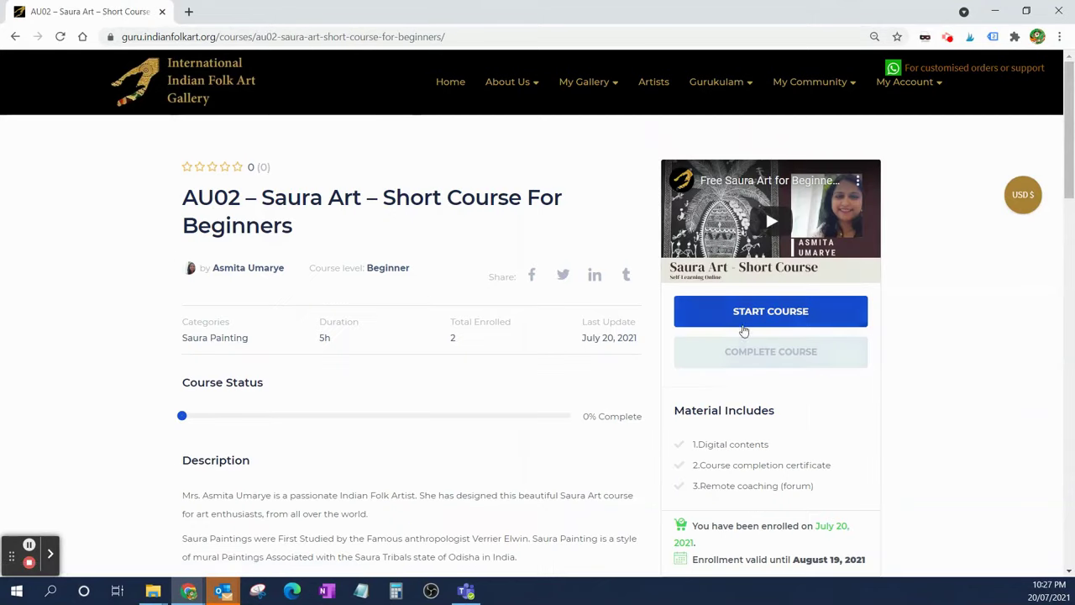
{"action": "left_click", "coordinate": [771, 320]}
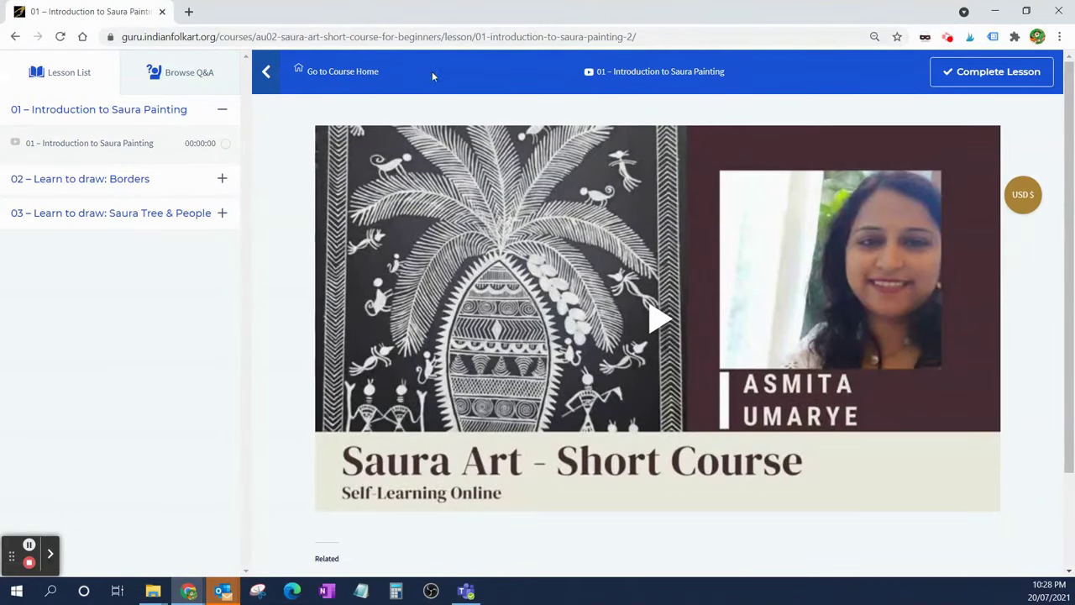
{"action": "left_click", "coordinate": [354, 77]}
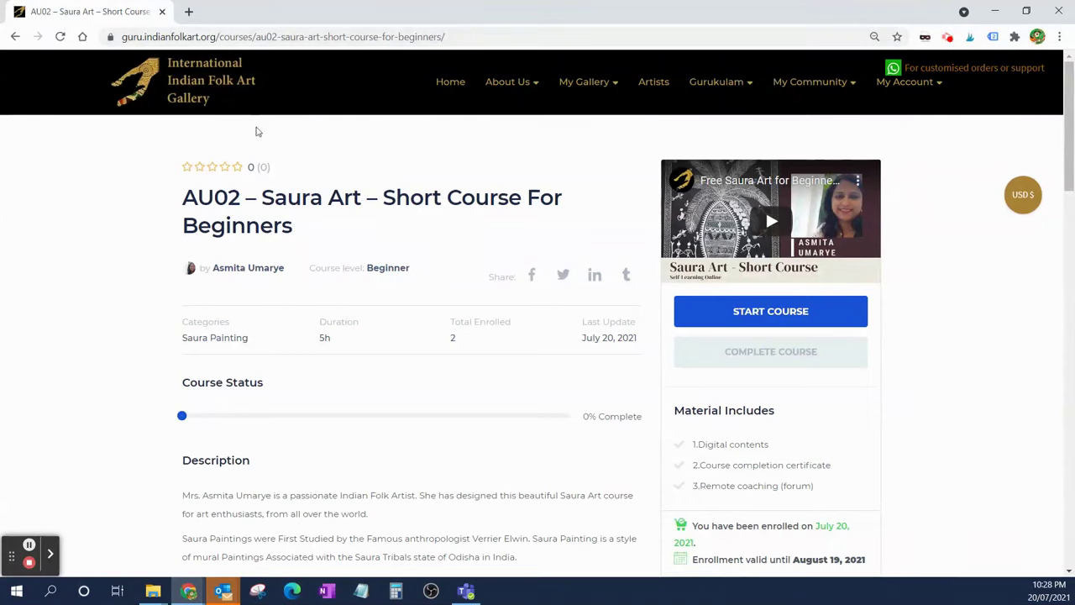
{"action": "mouse_move", "coordinate": [715, 87]}
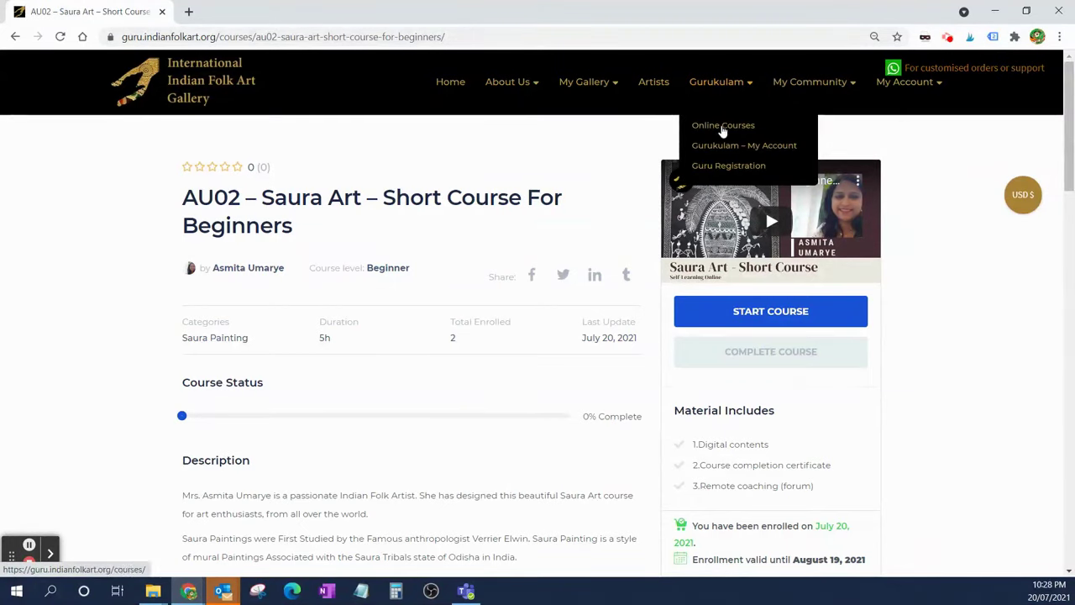
- Show My Account's Enrolled Courses: AU02 Saura at 0/3 lessons, GS04 Kalamkari at 5/5, 100%
{"action": "left_click", "coordinate": [720, 151]}
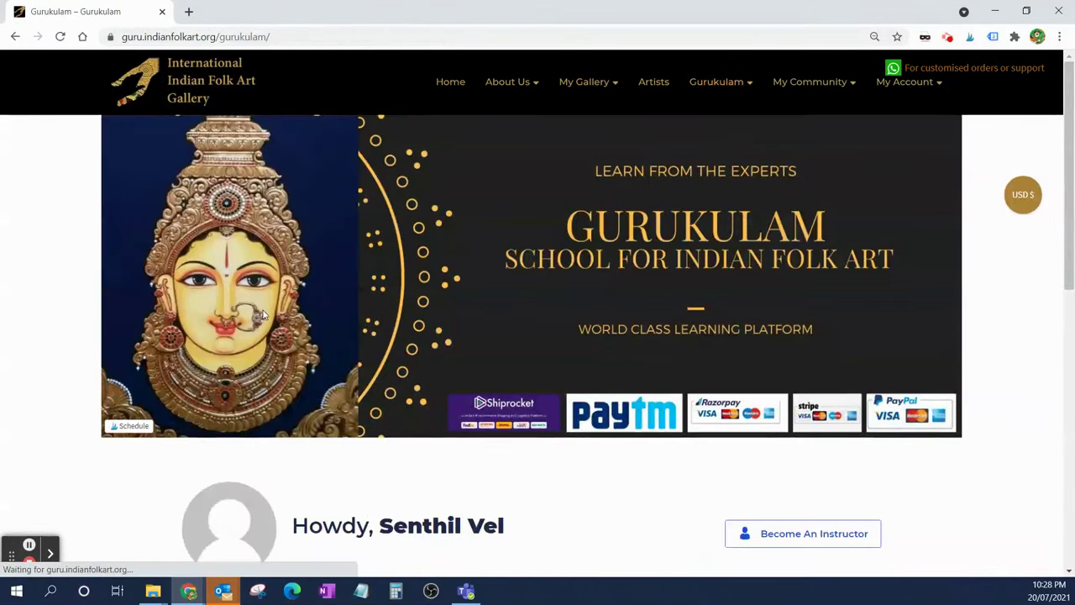
{"action": "scroll", "coordinate": [305, 324], "scroll_direction": "down", "scroll_amount": 5}
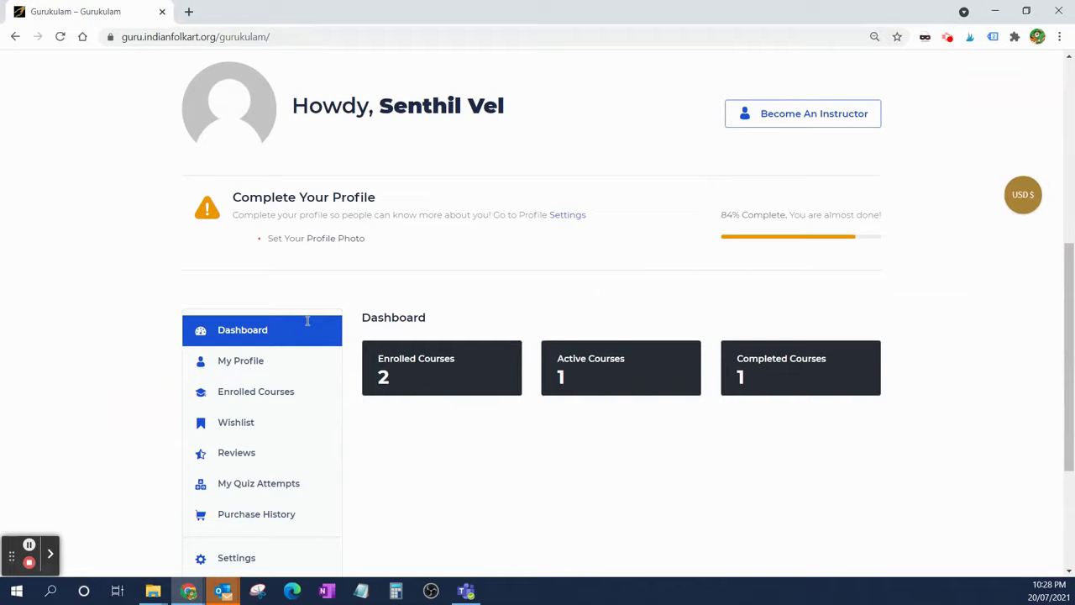
{"action": "scroll", "coordinate": [307, 321], "scroll_direction": "down", "scroll_amount": 1}
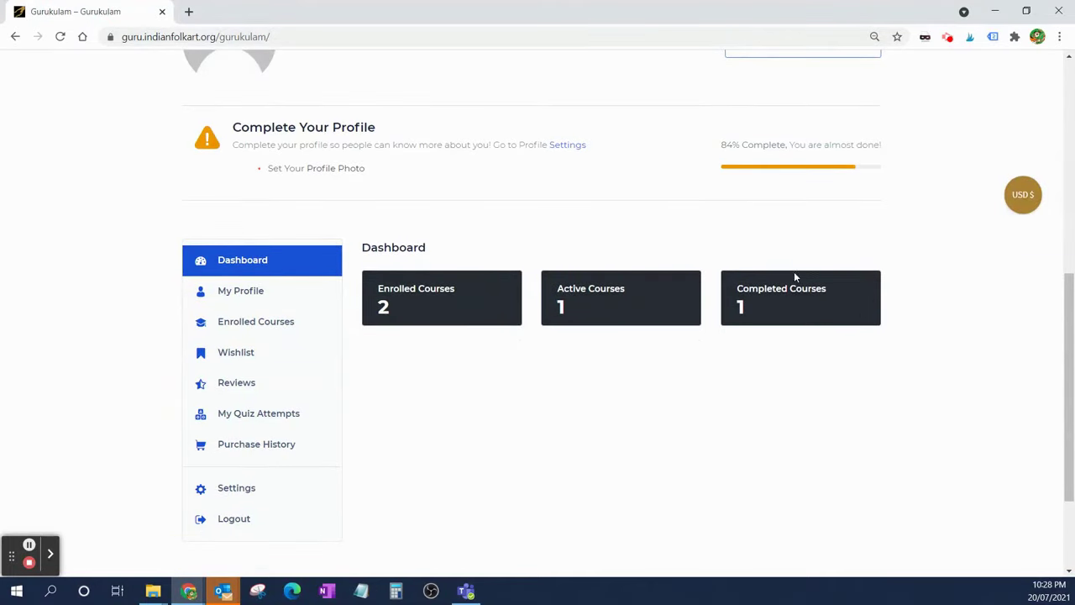
{"action": "left_click", "coordinate": [241, 326]}
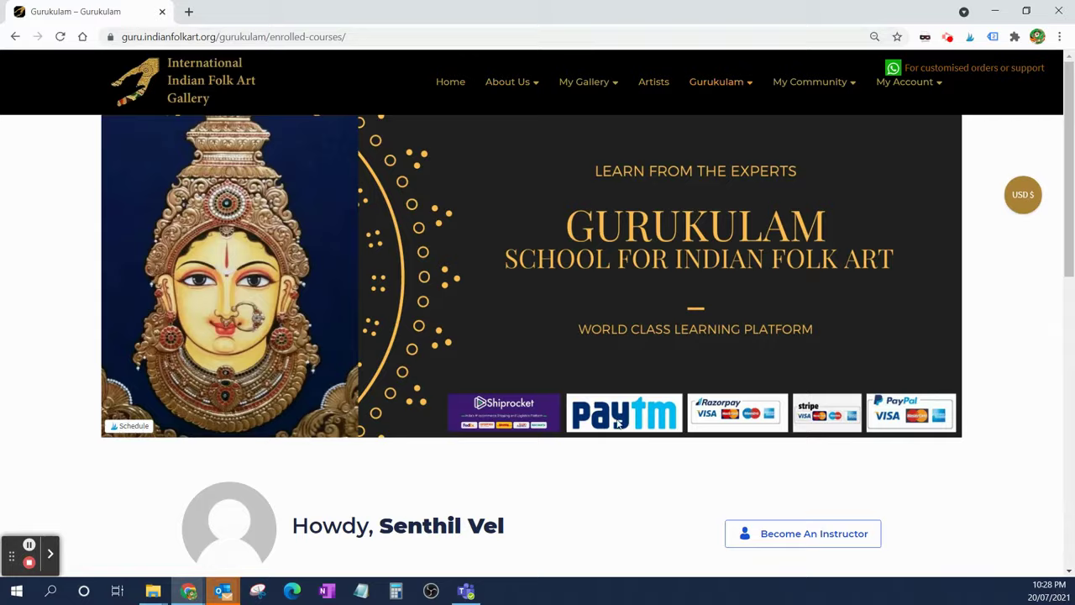
{"action": "scroll", "coordinate": [584, 416], "scroll_direction": "down", "scroll_amount": 3}
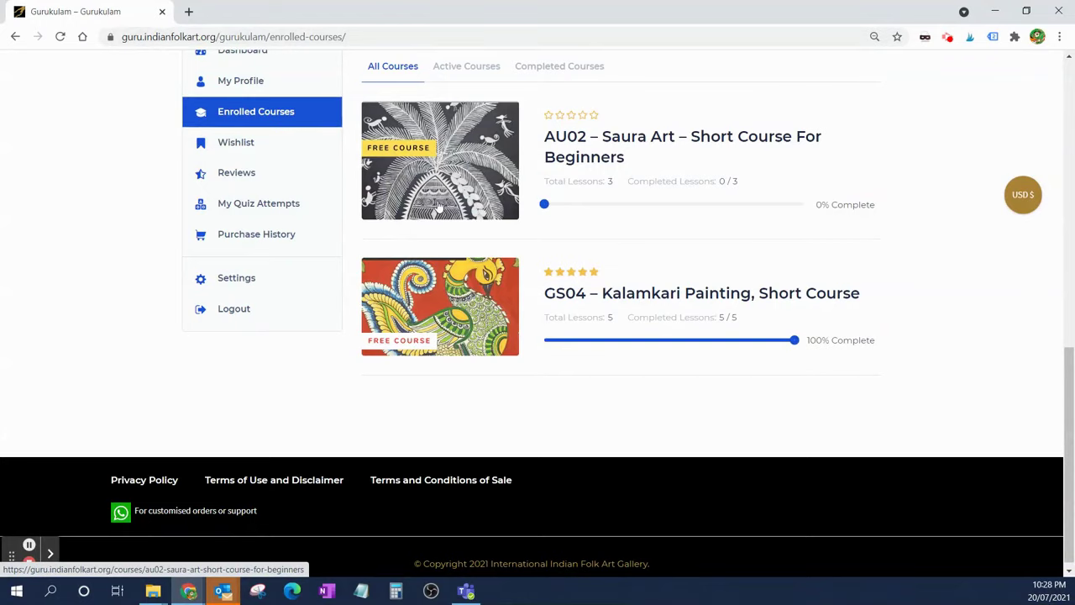
{"action": "scroll", "coordinate": [444, 217], "scroll_direction": "up", "scroll_amount": 2}
{"action": "scroll", "coordinate": [444, 217], "scroll_direction": "up", "scroll_amount": 2}
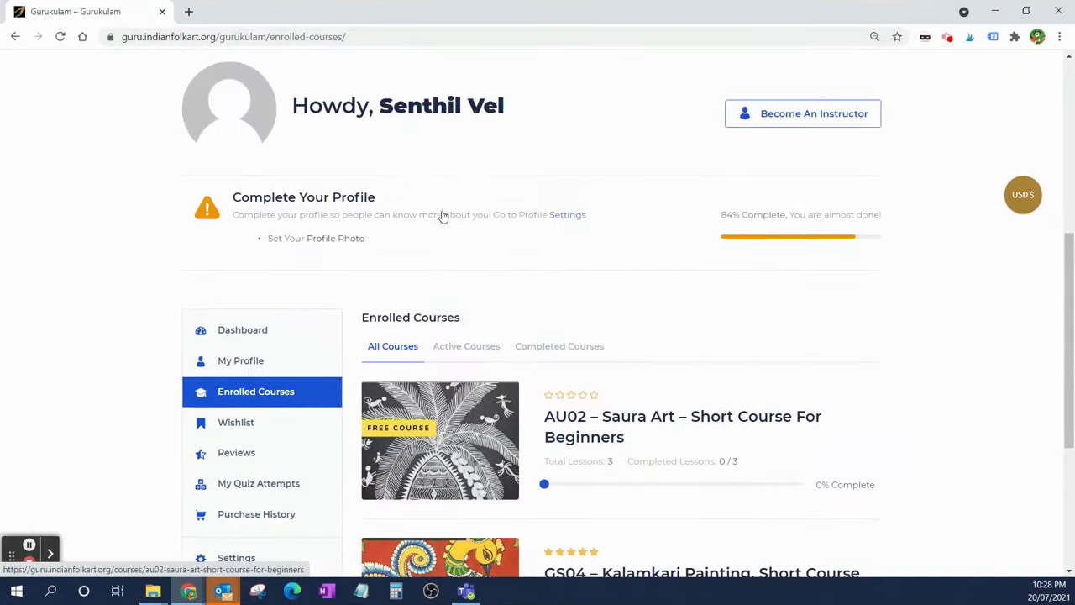
{"action": "scroll", "coordinate": [461, 215], "scroll_direction": "up", "scroll_amount": 1}
{"action": "scroll", "coordinate": [535, 203], "scroll_direction": "up", "scroll_amount": 5}
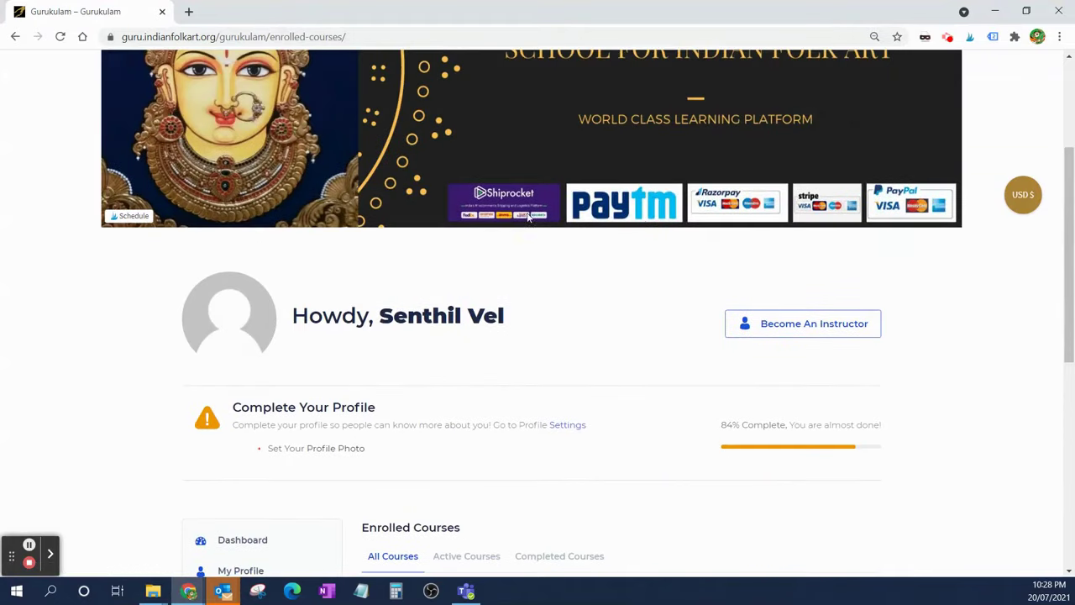
- Browse the first page of the Online Courses catalog and move on to page 2
{"action": "mouse_move", "coordinate": [721, 99]}
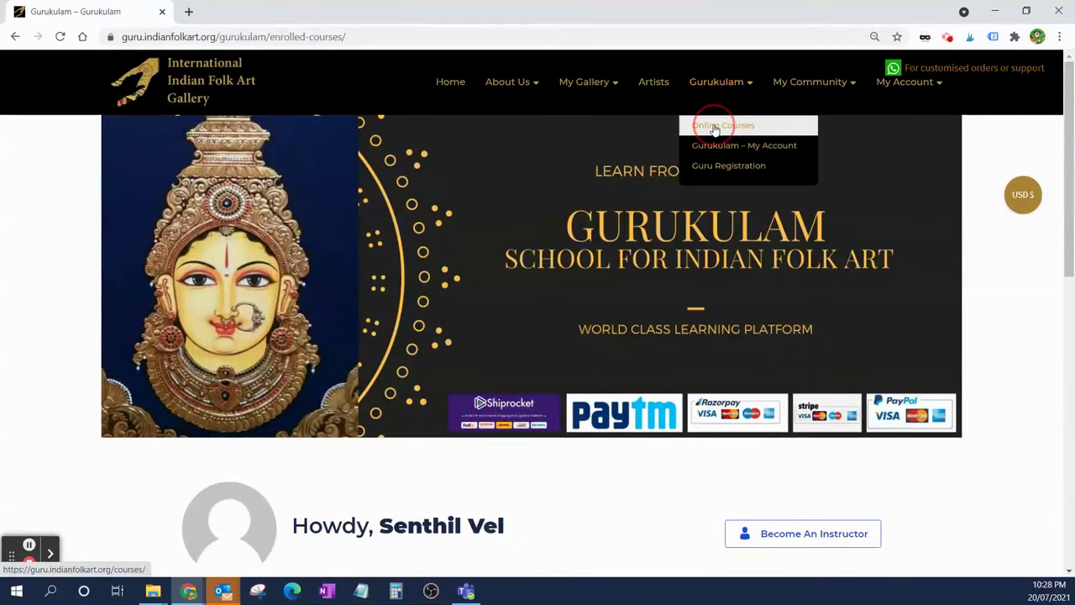
{"action": "left_click", "coordinate": [714, 126]}
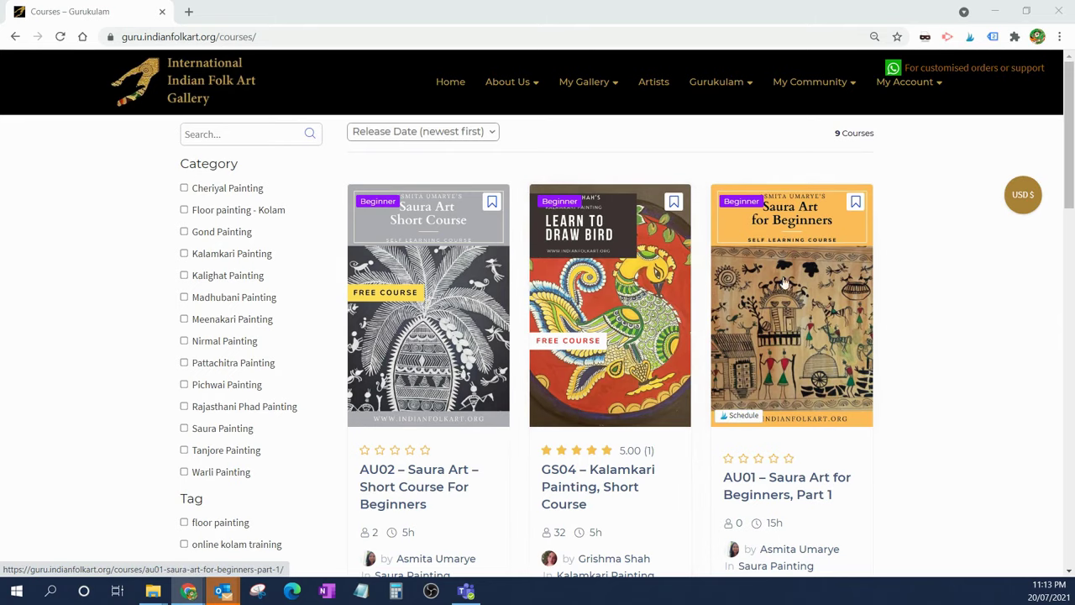
{"action": "scroll", "coordinate": [744, 307], "scroll_direction": "down", "scroll_amount": 3}
{"action": "scroll", "coordinate": [666, 311], "scroll_direction": "up", "scroll_amount": 3}
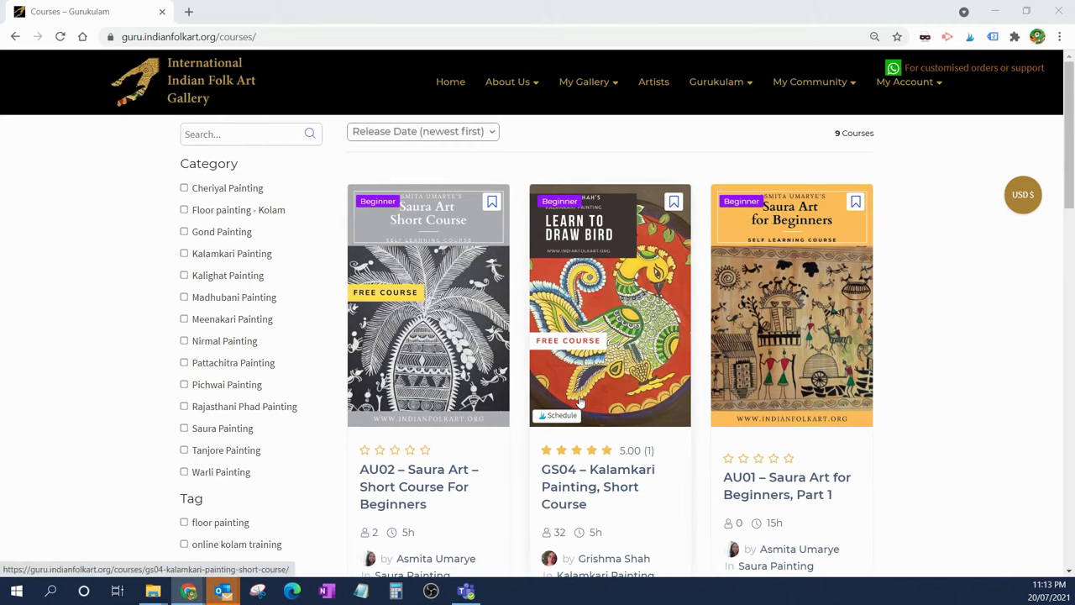
{"action": "scroll", "coordinate": [579, 402], "scroll_direction": "down", "scroll_amount": 5}
{"action": "scroll", "coordinate": [580, 402], "scroll_direction": "down", "scroll_amount": 10}
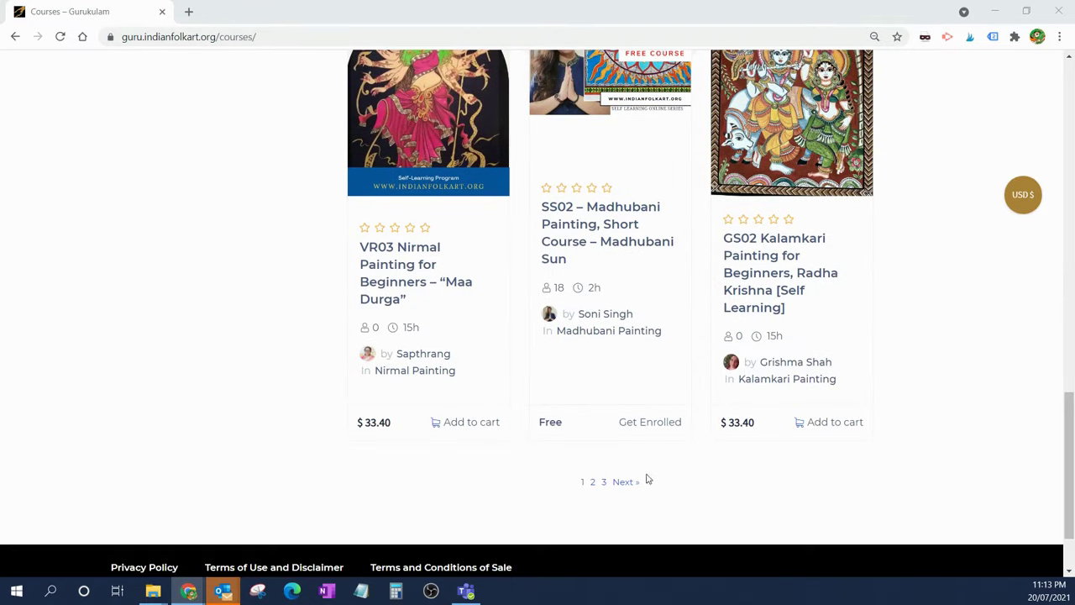
{"action": "left_click", "coordinate": [625, 485]}
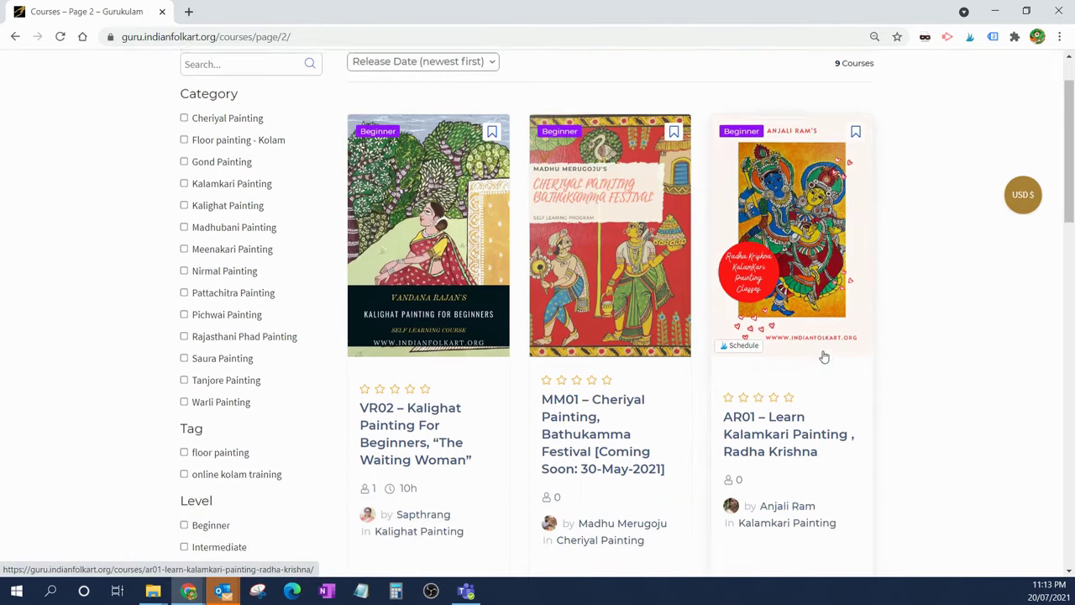
- Browse page 2 and continue to page 3, listing SM02, SM01 Pattachitra and WP01 Warli courses
{"action": "scroll", "coordinate": [823, 355], "scroll_direction": "down", "scroll_amount": 3}
{"action": "scroll", "coordinate": [823, 357], "scroll_direction": "down", "scroll_amount": 3}
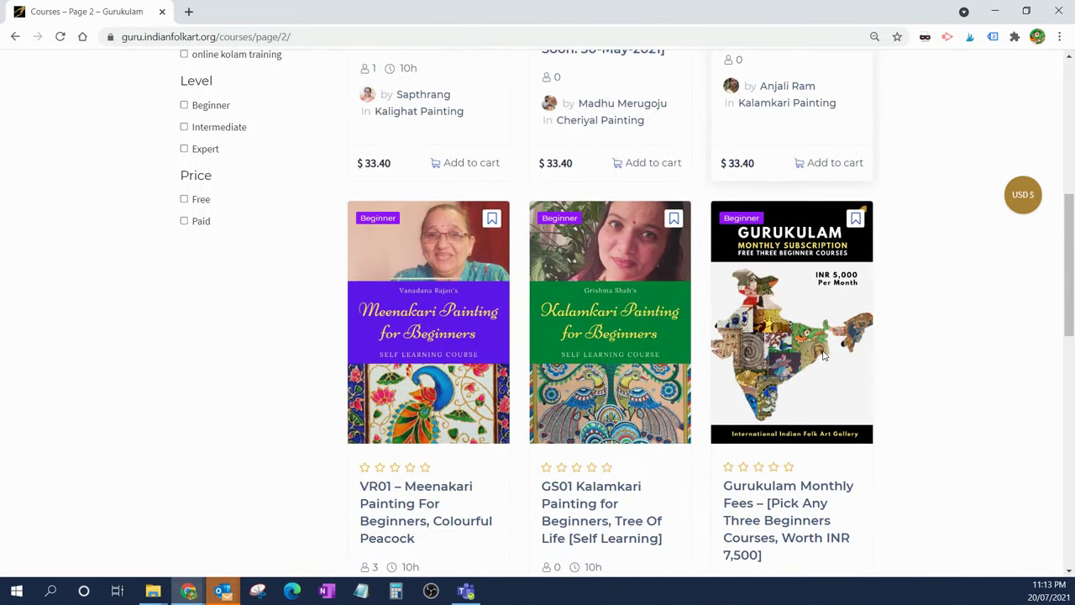
{"action": "scroll", "coordinate": [824, 357], "scroll_direction": "down", "scroll_amount": 6}
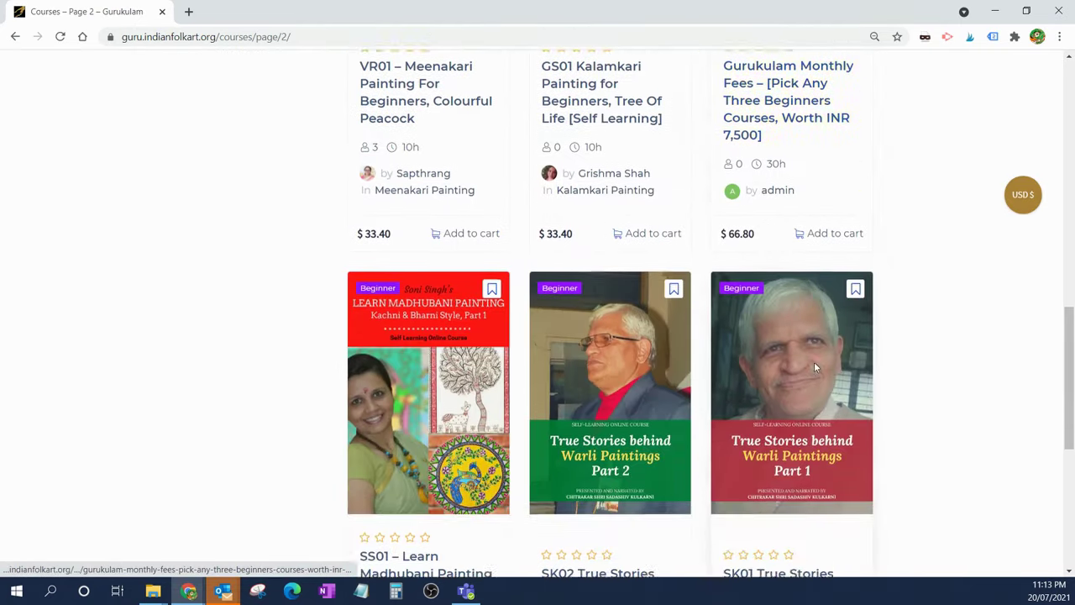
{"action": "scroll", "coordinate": [809, 370], "scroll_direction": "down", "scroll_amount": 3}
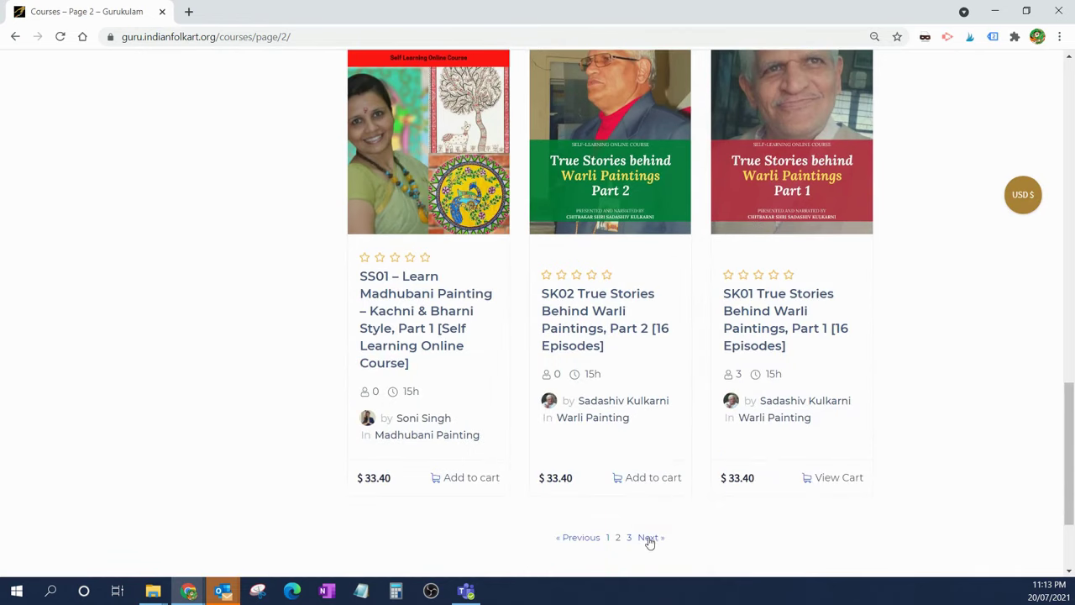
{"action": "left_click", "coordinate": [650, 539]}
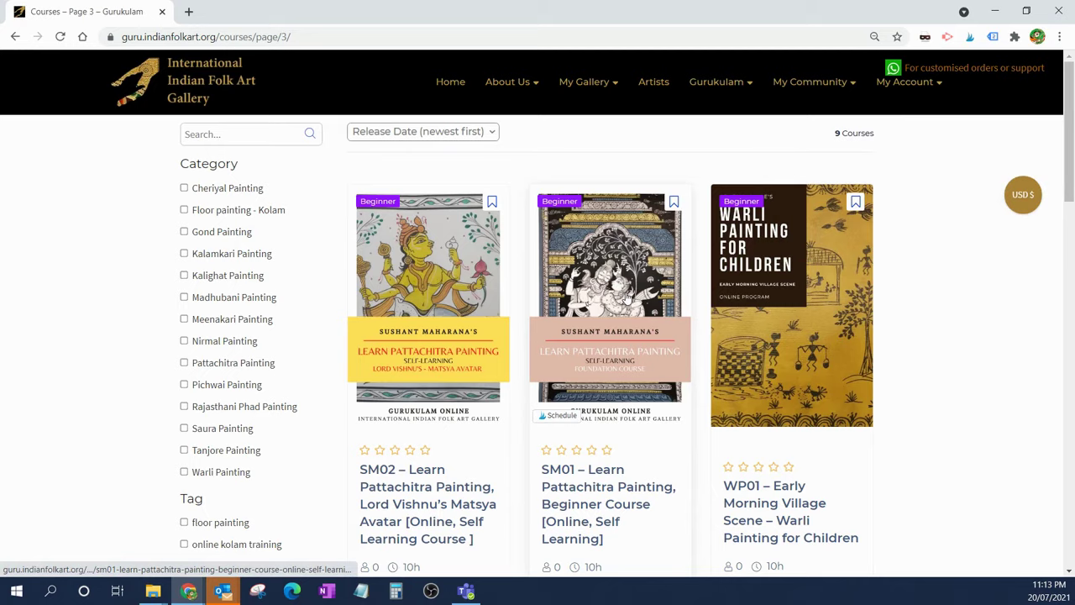
{"action": "scroll", "coordinate": [626, 295], "scroll_direction": "down", "scroll_amount": 3}
{"action": "scroll", "coordinate": [626, 296], "scroll_direction": "down", "scroll_amount": 1}
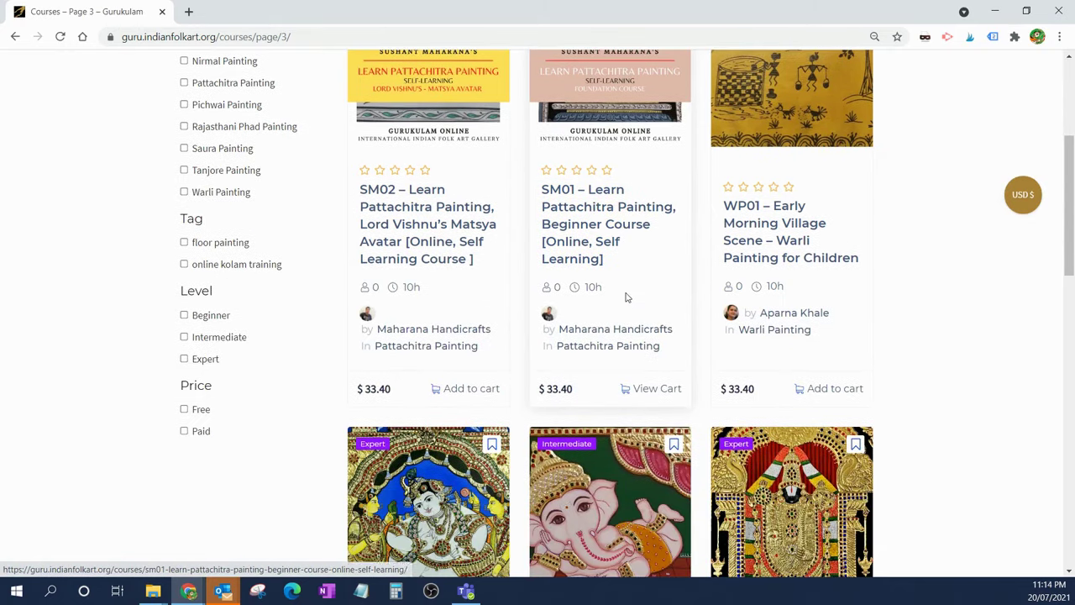
{"action": "scroll", "coordinate": [626, 297], "scroll_direction": "up", "scroll_amount": 4}
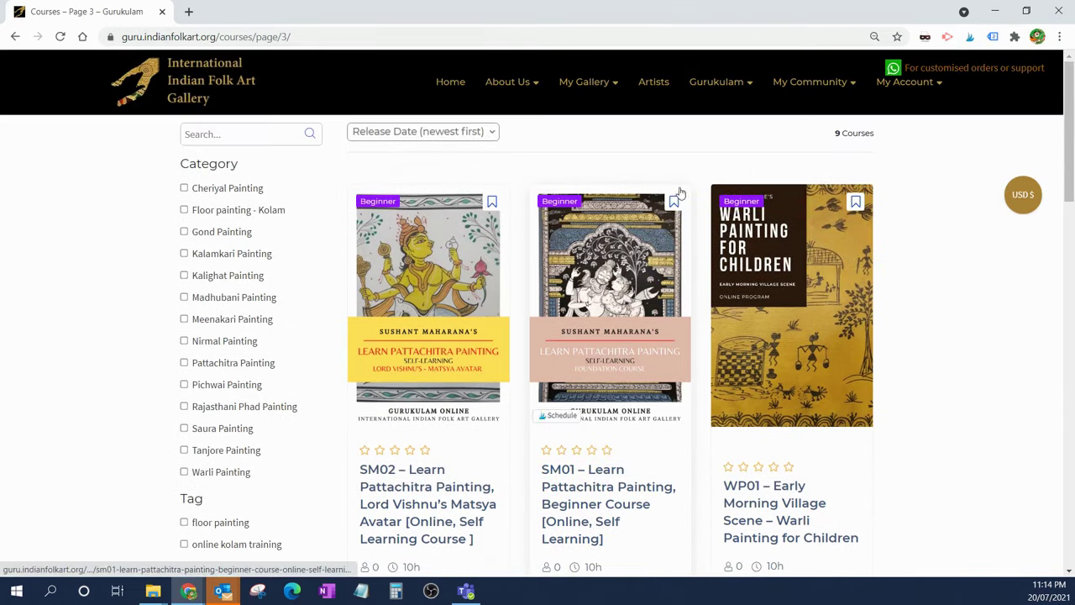